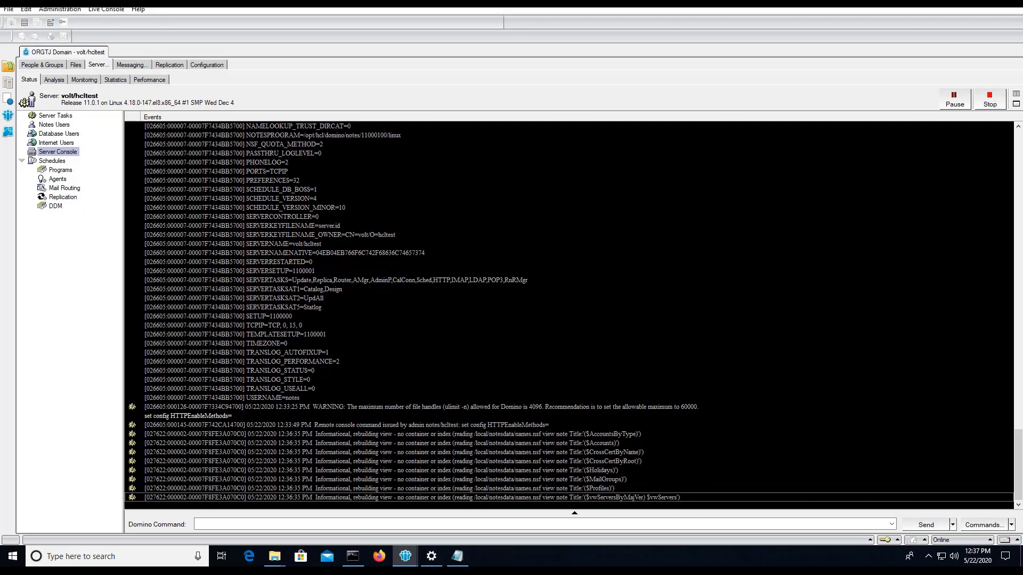
Send set config HTTPEnableMethods=GET,POST,PUT,HEAD,DELETE from the Domino server console
{"action": "key", "text": "Tab"}
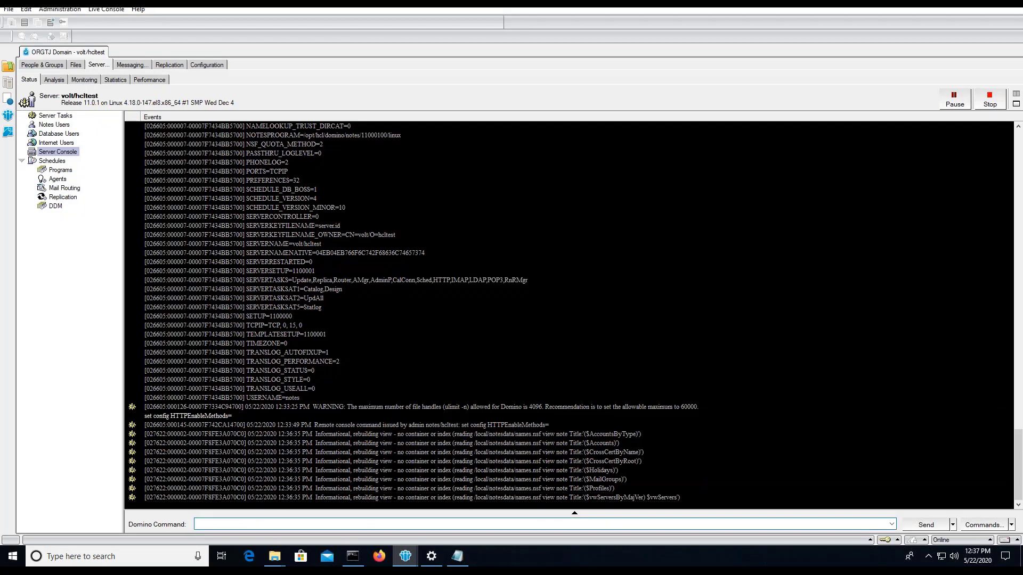
{"action": "left_click", "coordinate": [457, 556]}
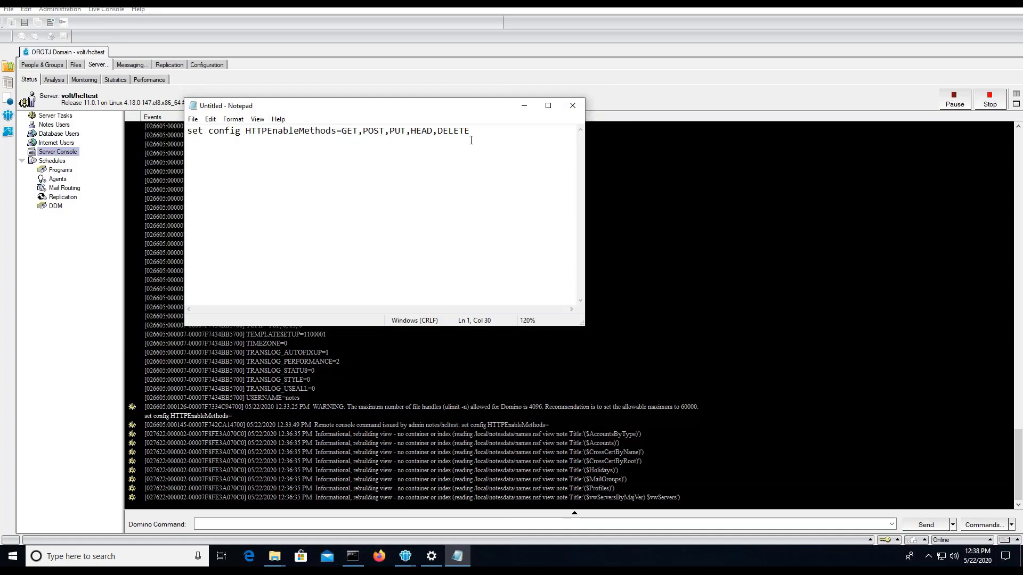
{"action": "key", "text": "ctrl+a"}
{"action": "right_click", "coordinate": [226, 126]}
{"action": "left_click", "coordinate": [245, 155]}
{"action": "left_click", "coordinate": [218, 524]}
{"action": "type", "text": "set config HTTPEnableMethods=GET,POST,PUT,HEAD,DELETE"}
{"action": "key", "text": "Return"}
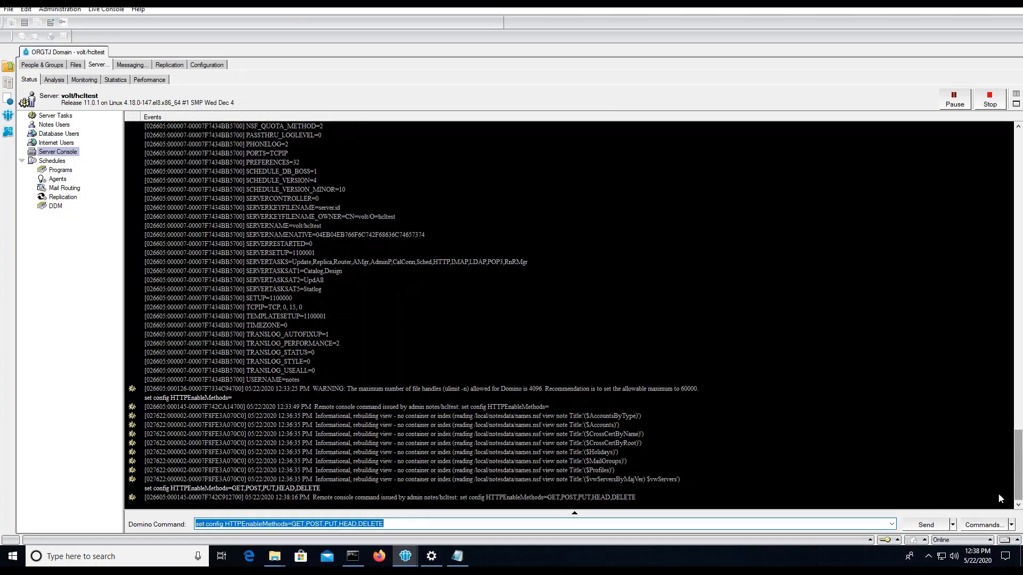
Run show config * and check the HTTPENABLEMETHODS entry in the configuration listing
{"action": "left_click", "coordinate": [397, 522]}
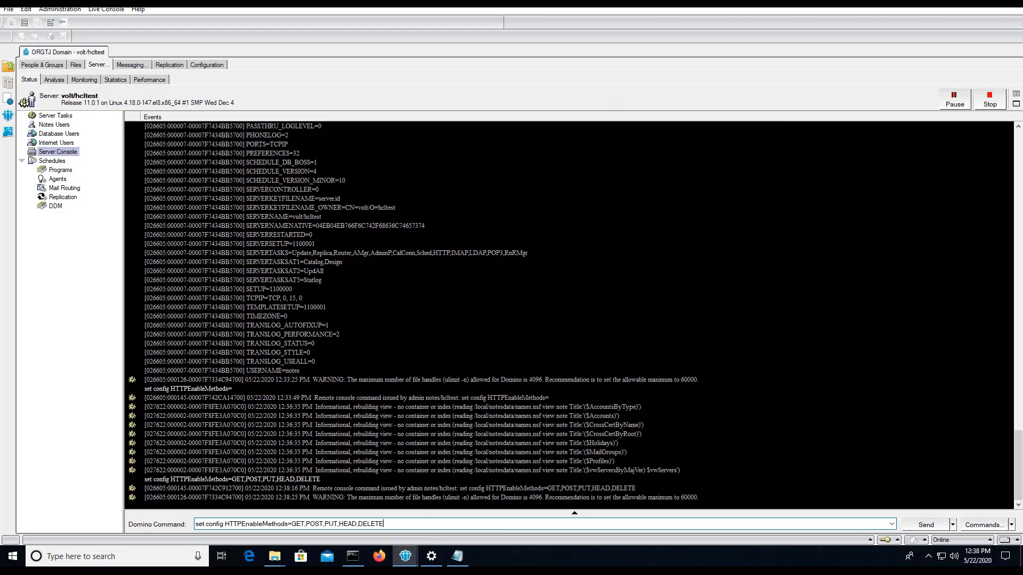
{"action": "key", "text": "BackSpace"}
{"action": "key", "text": "BackSpace"}
{"action": "key", "text": "BackSpace"}
{"action": "key", "text": "BackSpace"}
{"action": "key", "text": "BackSpace"}
{"action": "key", "text": "BackSpace"}
{"action": "key", "text": "BackSpace"}
{"action": "key", "text": "BackSpace"}
{"action": "key", "text": "BackSpace"}
{"action": "key", "text": "BackSpace"}
{"action": "key", "text": "BackSpace"}
{"action": "key", "text": "BackSpace"}
{"action": "key", "text": "BackSpace"}
{"action": "key", "text": "BackSpace"}
{"action": "key", "text": "BackSpace"}
{"action": "key", "text": "BackSpace"}
{"action": "key", "text": "BackSpace"}
{"action": "key", "text": "BackSpace"}
{"action": "key", "text": "BackSpace"}
{"action": "key", "text": "BackSpace"}
{"action": "key", "text": "Return"}
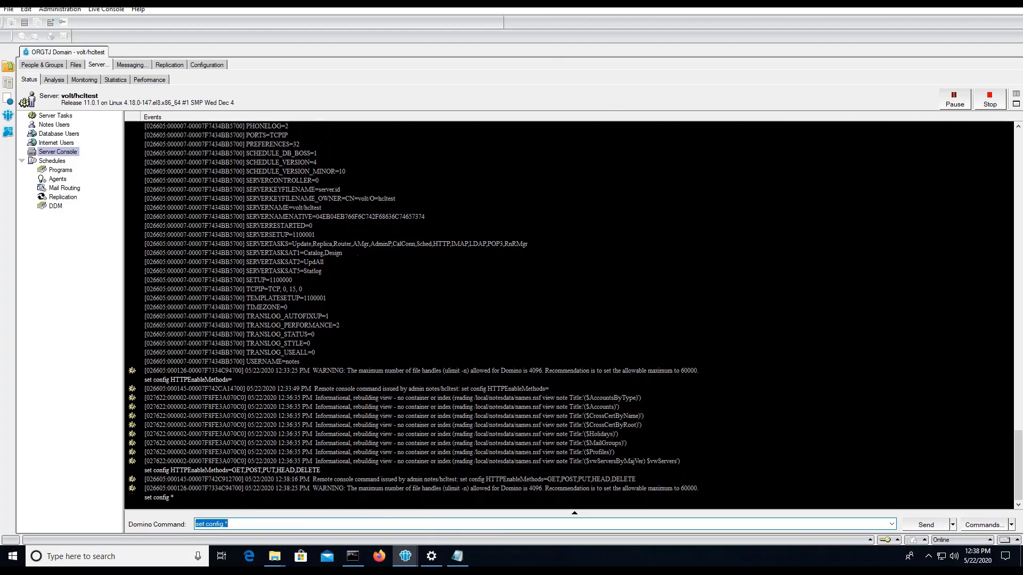
{"action": "key", "text": "Home"}
{"action": "key", "text": "Delete"}
{"action": "key", "text": "Delete"}
{"action": "key", "text": "Delete"}
{"action": "type", "text": "show"}
{"action": "key", "text": "Return"}
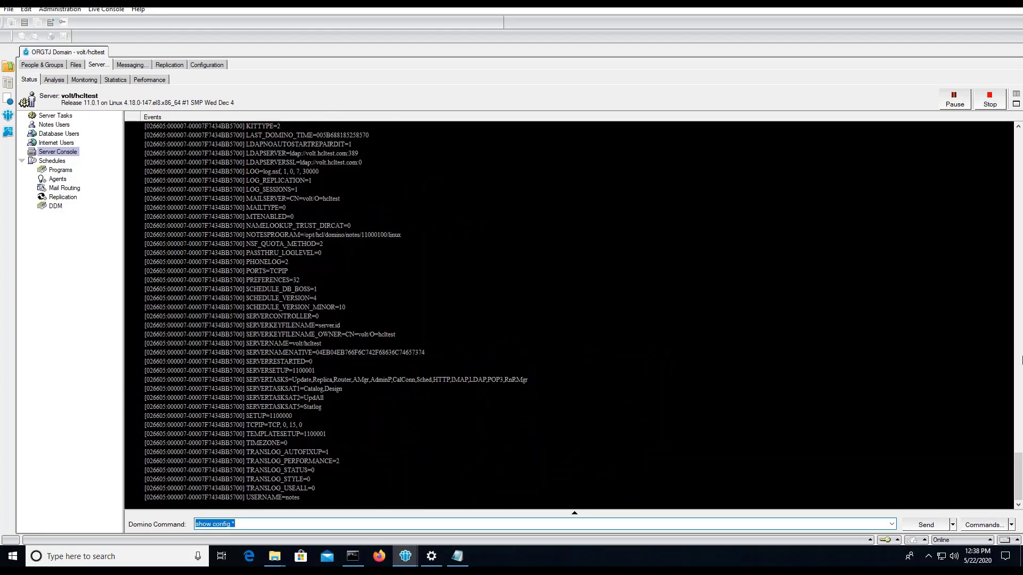
{"action": "scroll", "coordinate": [379, 280], "scroll_direction": "up", "scroll_amount": 9}
{"action": "left_click", "coordinate": [248, 288]}
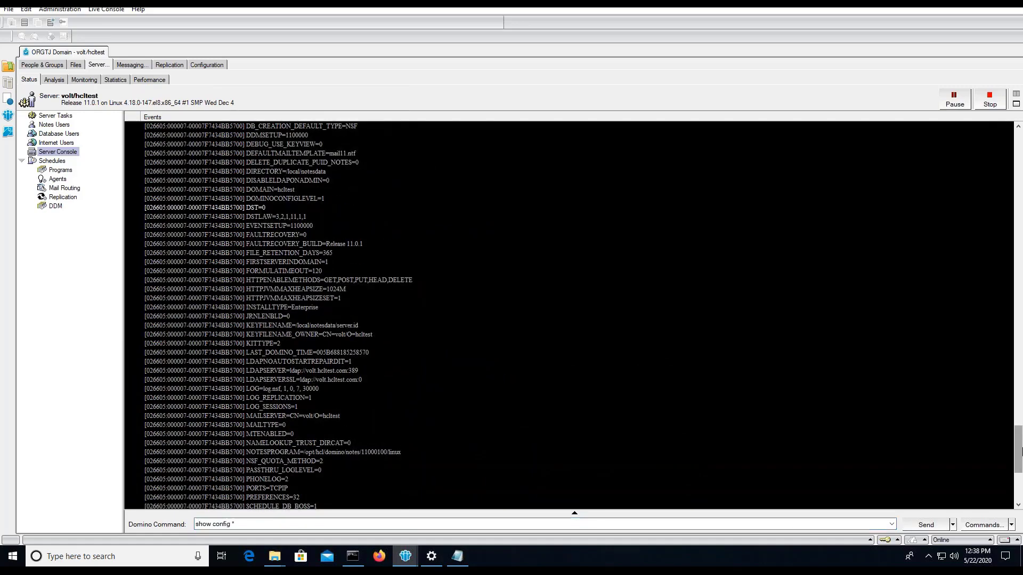
Edit the session authentication option on the volt/hcltest server document's Domino Web Engine tab
{"action": "left_click", "coordinate": [206, 65]}
{"action": "double_click", "coordinate": [201, 142]}
{"action": "left_click", "coordinate": [166, 109]}
{"action": "left_click", "coordinate": [73, 129]}
{"action": "left_click", "coordinate": [43, 66]}
{"action": "left_click", "coordinate": [246, 170]}
{"action": "left_click", "coordinate": [563, 93]}
Save and close the server document, shut down Domino, and list ~/Desktop in detail
{"action": "left_click", "coordinate": [46, 66]}
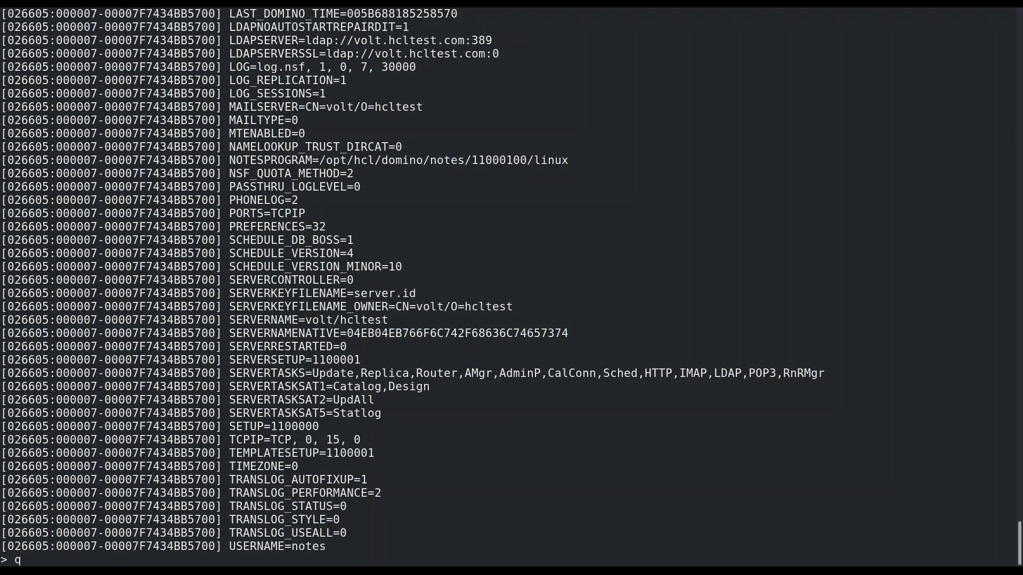
{"action": "key", "text": "Return"}
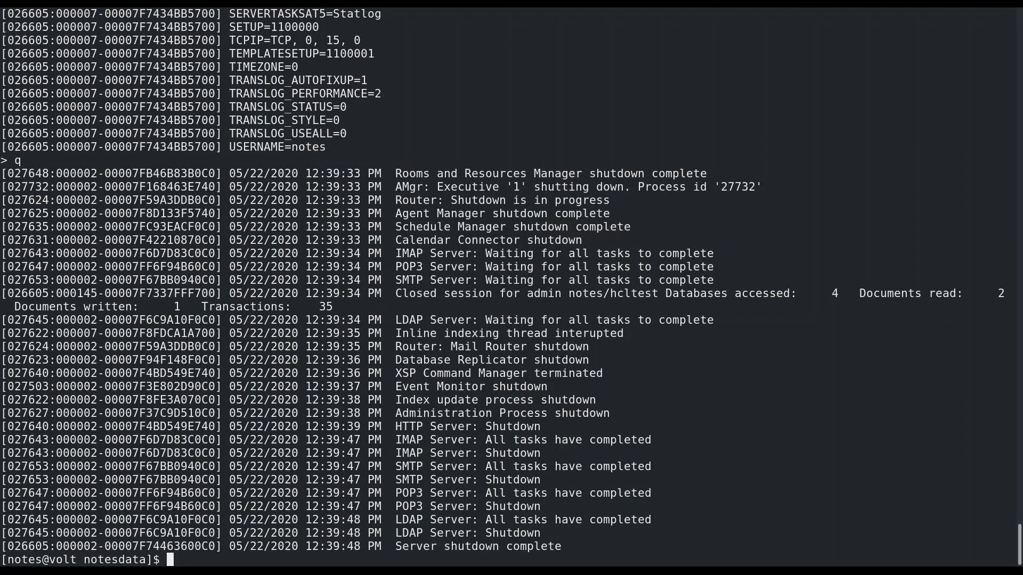
{"action": "type", "text": "cd ~/Desktop/"}
{"action": "key", "text": "Return"}
{"action": "type", "text": "ls "}
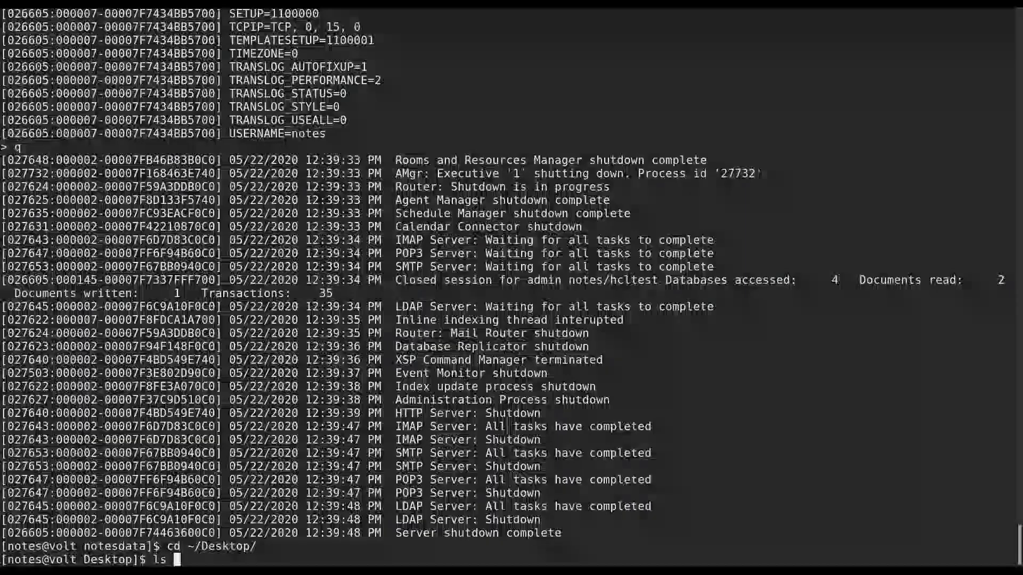
{"action": "type", "text": "-l"}
{"action": "key", "text": "Return"}
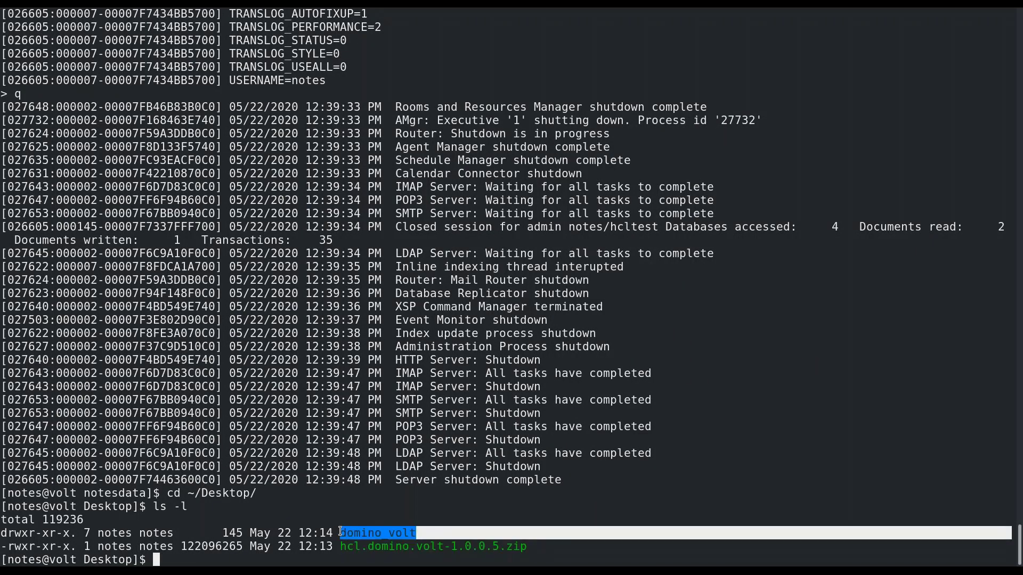
Enter domino_volt and list its contents, including the linux folder
{"action": "type", "text": "cd domino_volt/"}
{"action": "key", "text": "Return"}
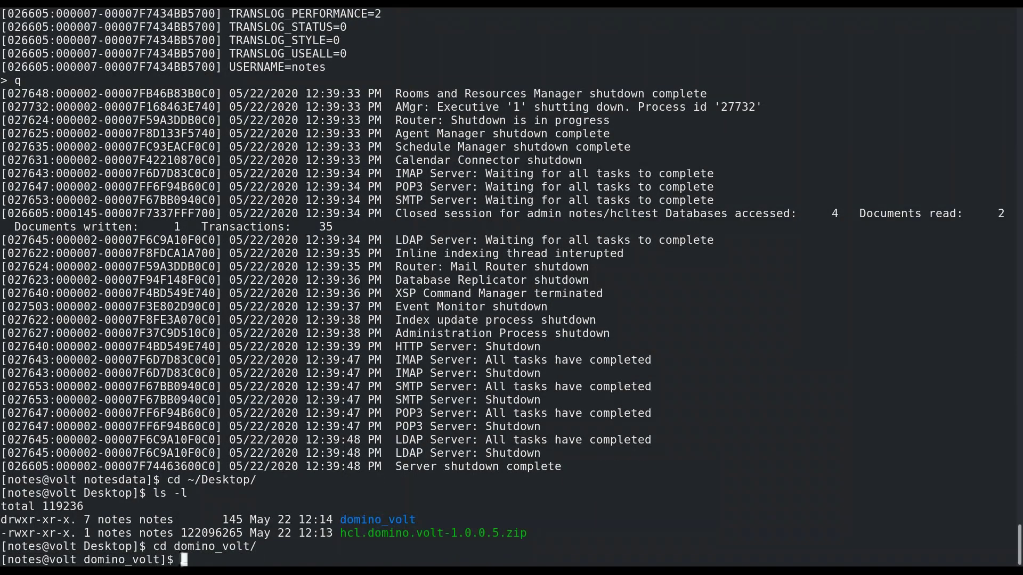
{"action": "type", "text": "ls -l"}
{"action": "key", "text": "Return"}
{"action": "key", "text": "Return"}
{"action": "key", "text": "Return"}
{"action": "key", "text": "Return"}
{"action": "key", "text": "Return"}
{"action": "key", "text": "Return"}
{"action": "key", "text": "Return"}
{"action": "key", "text": "Return"}
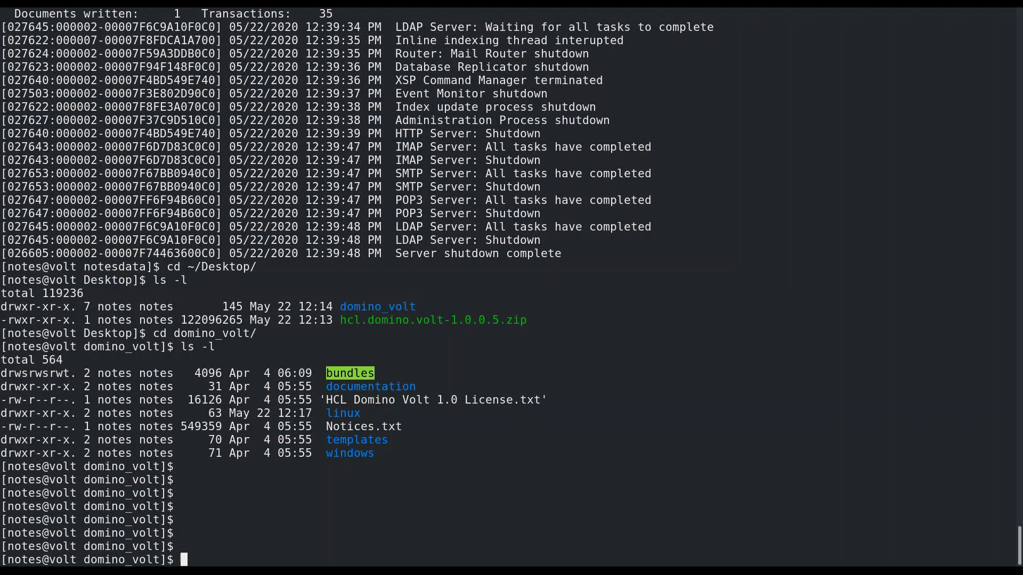
{"action": "left_click_drag", "start_coordinate": [1011, 413], "coordinate": [177, 413]}
Enter the linux folder and review its install, installer.properties and README entries
{"action": "type", "text": "cd linux"}
{"action": "key", "text": "Return"}
{"action": "type", "text": "ls -l"}
{"action": "key", "text": "Return"}
{"action": "left_click_drag", "start_coordinate": [1011, 527], "coordinate": [312, 519]}
{"action": "left_click_drag", "start_coordinate": [75, 520], "coordinate": [1, 513]}
{"action": "left_click_drag", "start_coordinate": [1011, 519], "coordinate": [7, 520]}
{"action": "left_click_drag", "start_coordinate": [1012, 545], "coordinate": [324, 546]}
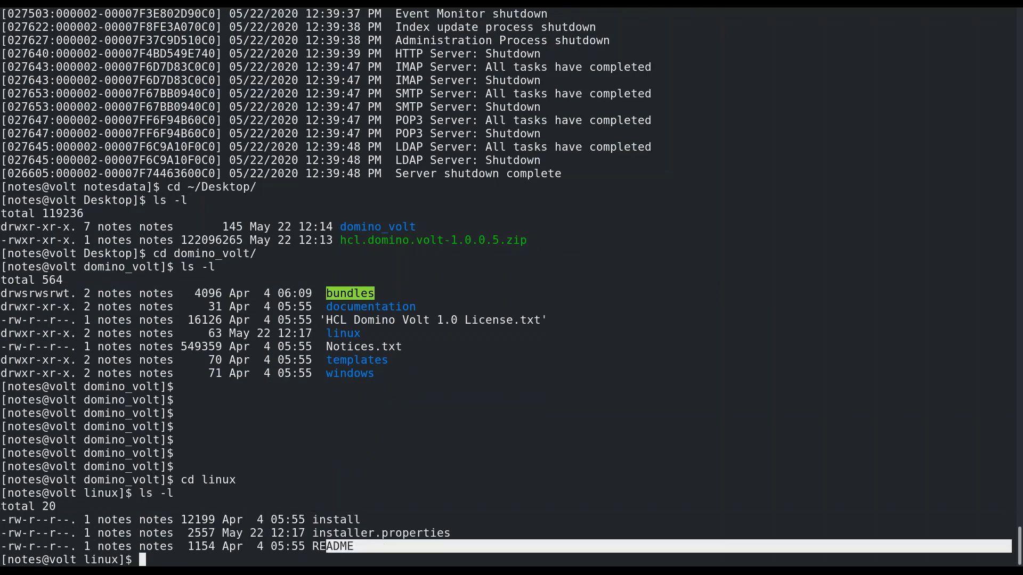
{"action": "left_click", "coordinate": [325, 546]}
Open installer.properties in vi and uncomment the Domino program and data directory lines
{"action": "type", "text": "vi installer.properties"}
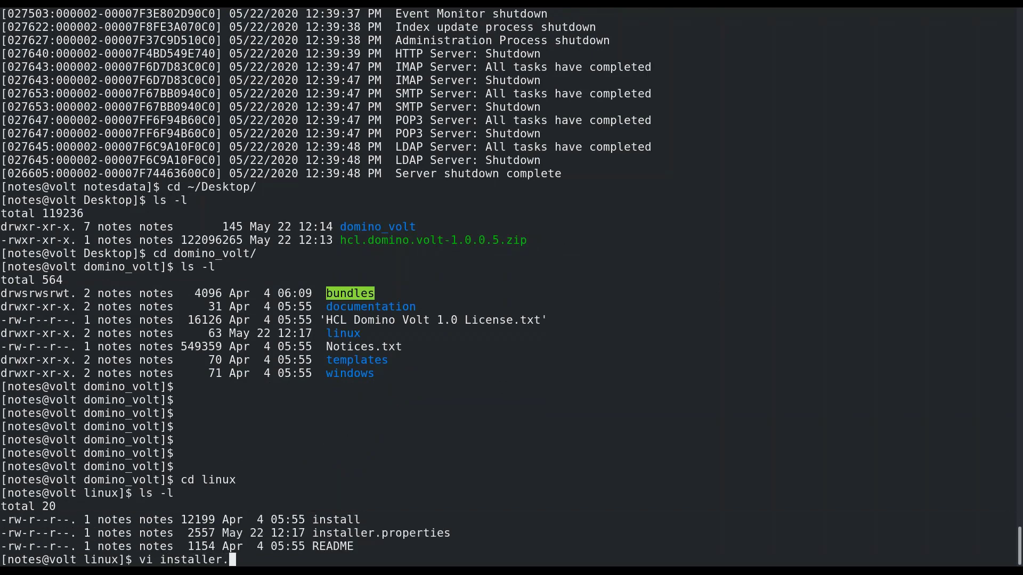
{"action": "key", "text": "Return"}
{"action": "key", "text": "Down"}
{"action": "key", "text": "i"}
{"action": "key", "text": "Up"}
{"action": "key", "text": "Up"}
{"action": "key", "text": "Delete"}
{"action": "key", "text": "Down"}
{"action": "key", "text": "Delete"}
{"action": "key", "text": "Down"}
{"action": "key", "text": "Down"}
{"action": "key", "text": "Down"}
{"action": "key", "text": "Down"}
{"action": "key", "text": "Down"}
{"action": "key", "text": "Down"}
{"action": "key", "text": "Down"}
{"action": "key", "text": "Down"}
Set LINUX_USER_NAME and LINUX_GROUP_NAME to notes, then save with :wq
{"action": "key", "text": "Down"}
{"action": "key", "text": "Delete"}
{"action": "key", "text": "Right"}
{"action": "key", "text": "Right"}
{"action": "key", "text": "Right"}
{"action": "key", "text": "Right"}
{"action": "key", "text": "Right"}
{"action": "key", "text": "Right"}
{"action": "key", "text": "Right"}
{"action": "key", "text": "Right"}
{"action": "key", "text": "Right"}
{"action": "key", "text": "Right"}
{"action": "key", "text": "Right"}
{"action": "key", "text": "Right"}
{"action": "key", "text": "Right"}
{"action": "key", "text": "Right"}
{"action": "key", "text": "Right"}
{"action": "key", "text": "Right"}
{"action": "key", "text": "Left"}
{"action": "key", "text": "Left"}
{"action": "key", "text": "Left"}
{"action": "key", "text": "Left"}
{"action": "key", "text": "Left"}
{"action": "key", "text": "Left"}
{"action": "key", "text": "Left"}
{"action": "key", "text": "Left"}
{"action": "key", "text": "Left"}
{"action": "key", "text": "Left"}
{"action": "key", "text": "Left"}
{"action": "key", "text": "Left"}
{"action": "key", "text": "Left"}
{"action": "key", "text": "Left"}
{"action": "key", "text": "Left"}
{"action": "key", "text": "Left"}
{"action": "key", "text": "Delete"}
{"action": "key", "text": "Right"}
{"action": "key", "text": "Right"}
{"action": "key", "text": "Right"}
{"action": "key", "text": "Right"}
{"action": "key", "text": "Right"}
{"action": "key", "text": "Right"}
{"action": "key", "text": "Right"}
{"action": "key", "text": "Right"}
{"action": "key", "text": "Right"}
{"action": "key", "text": "Right"}
{"action": "key", "text": "Right"}
{"action": "key", "text": "Right"}
{"action": "key", "text": "Right"}
{"action": "key", "text": "Right"}
{"action": "key", "text": "Right"}
{"action": "key", "text": "Right"}
{"action": "key", "text": "Down"}
{"action": "key", "text": "Up"}
{"action": "key", "text": "End"}
{"action": "key", "text": "BackSpace"}
{"action": "key", "text": "BackSpace"}
{"action": "key", "text": "BackSpace"}
{"action": "key", "text": "BackSpace"}
{"action": "key", "text": "BackSpace"}
{"action": "key", "text": "BackSpace"}
{"action": "key", "text": "BackSpace"}
{"action": "key", "text": "BackSpace"}
{"action": "type", "text": "notes"}
{"action": "key", "text": "Down"}
{"action": "key", "text": "Down"}
{"action": "key", "text": "Down"}
{"action": "key", "text": "Down"}
{"action": "key", "text": "Down"}
{"action": "key", "text": "Down"}
{"action": "key", "text": "Down"}
{"action": "key", "text": "Down"}
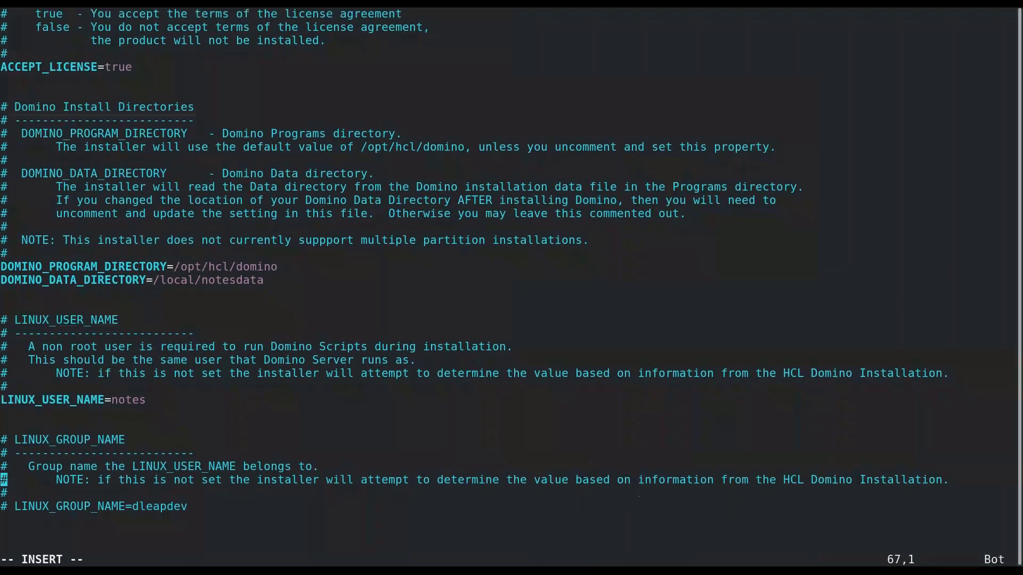
{"action": "key", "text": "Delete"}
{"action": "key", "text": "Delete"}
{"action": "key", "text": "Right"}
{"action": "key", "text": "Right"}
{"action": "key", "text": "Right"}
{"action": "key", "text": "Right"}
{"action": "key", "text": "Right"}
{"action": "key", "text": "Right"}
{"action": "key", "text": "Right"}
{"action": "key", "text": "Right"}
{"action": "key", "text": "Right"}
{"action": "key", "text": "Right"}
{"action": "key", "text": "Right"}
{"action": "key", "text": "Right"}
{"action": "key", "text": "Right"}
{"action": "key", "text": "Right"}
{"action": "key", "text": "Right"}
{"action": "key", "text": "Right"}
{"action": "key", "text": "Right"}
{"action": "key", "text": "Delete"}
{"action": "key", "text": "Delete"}
{"action": "key", "text": "Delete"}
{"action": "key", "text": "Delete"}
{"action": "key", "text": "Delete"}
{"action": "key", "text": "Delete"}
{"action": "key", "text": "Delete"}
{"action": "key", "text": "Delete"}
{"action": "type", "text": "notes"}
{"action": "key", "text": "Escape"}
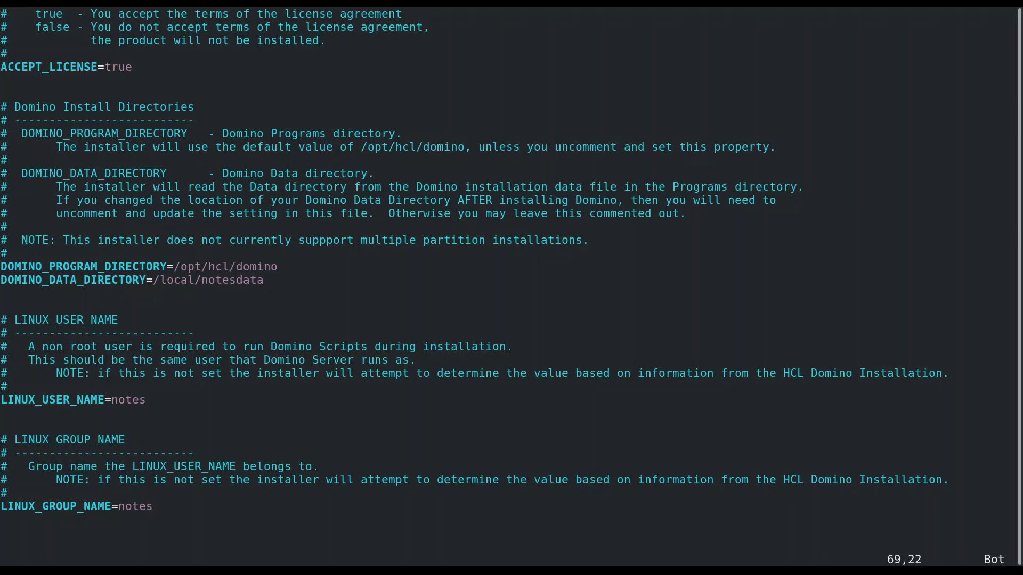
{"action": "type", "text": ":wq"}
{"action": "key", "text": "Return"}
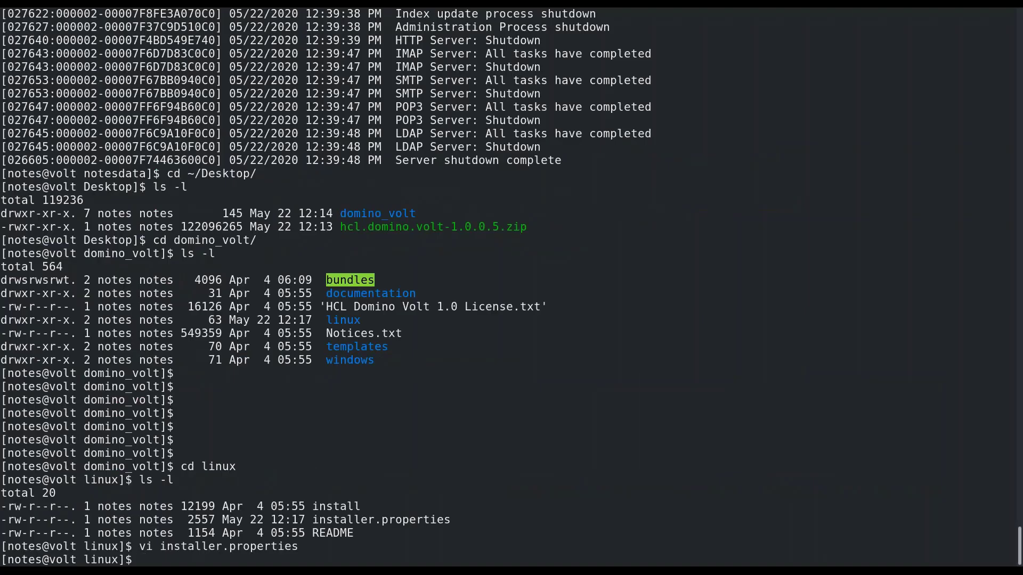
Make the install script executable with chmod 775 and confirm its permissions
{"action": "type", "text": "chmod 775 install"}
{"action": "key", "text": "Return"}
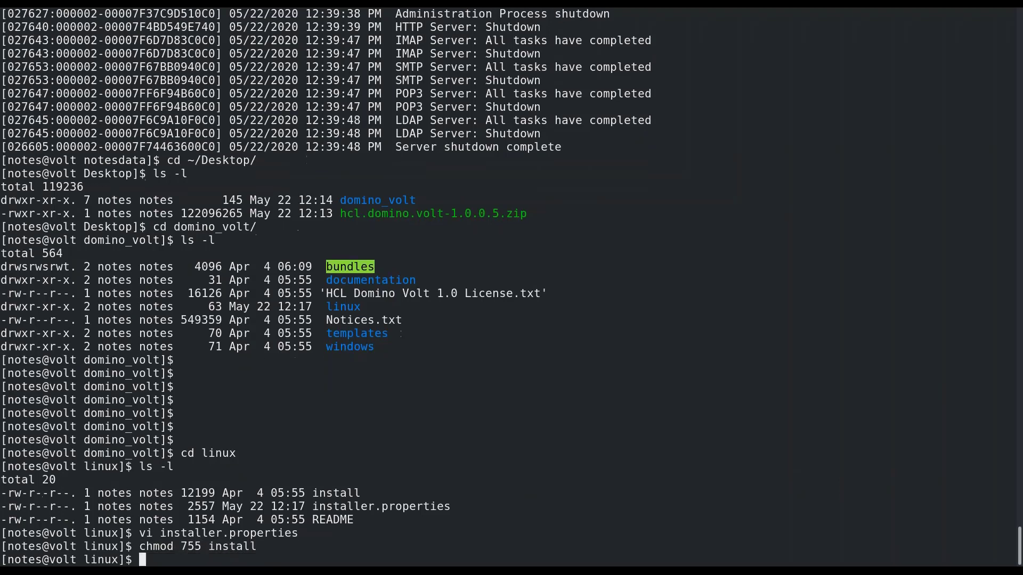
{"action": "type", "text": "ls -l"}
{"action": "key", "text": "Return"}
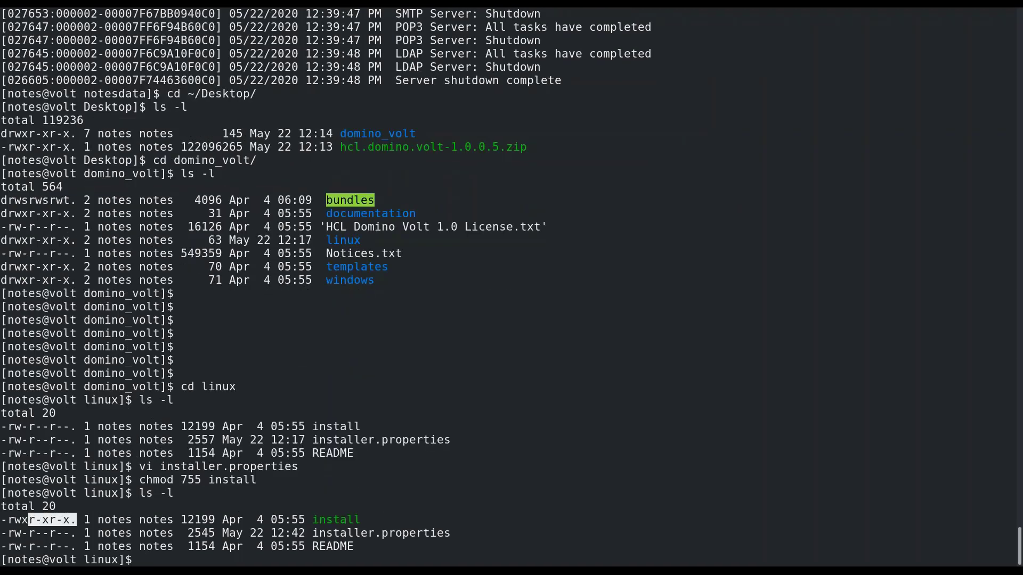
Run sudo ./install, accept the license, and keep default directories and the notes user
{"action": "type", "text": "./install"}
{"action": "key", "text": "Return"}
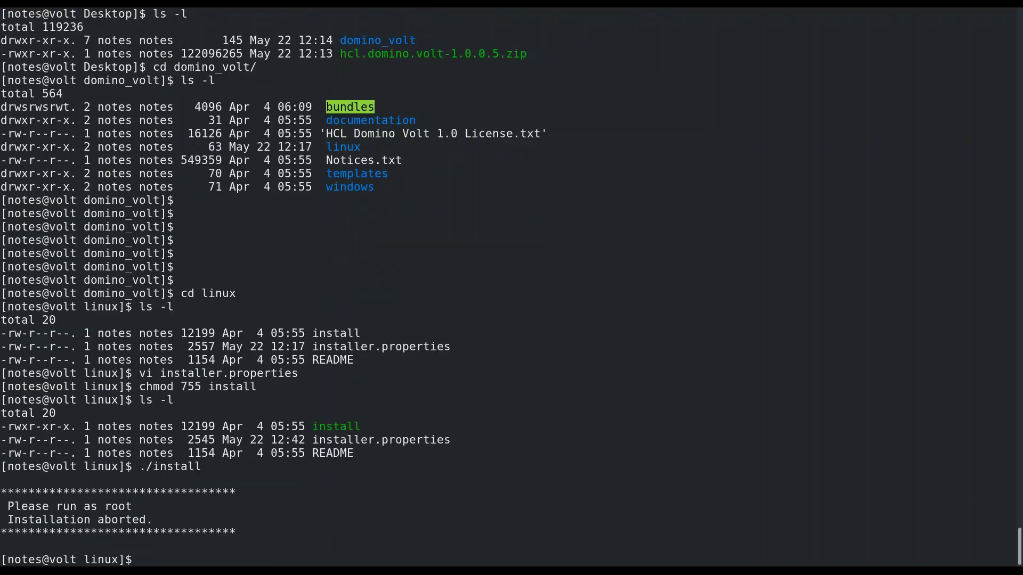
{"action": "type", "text": "sudo ./install"}
{"action": "key", "text": "Return"}
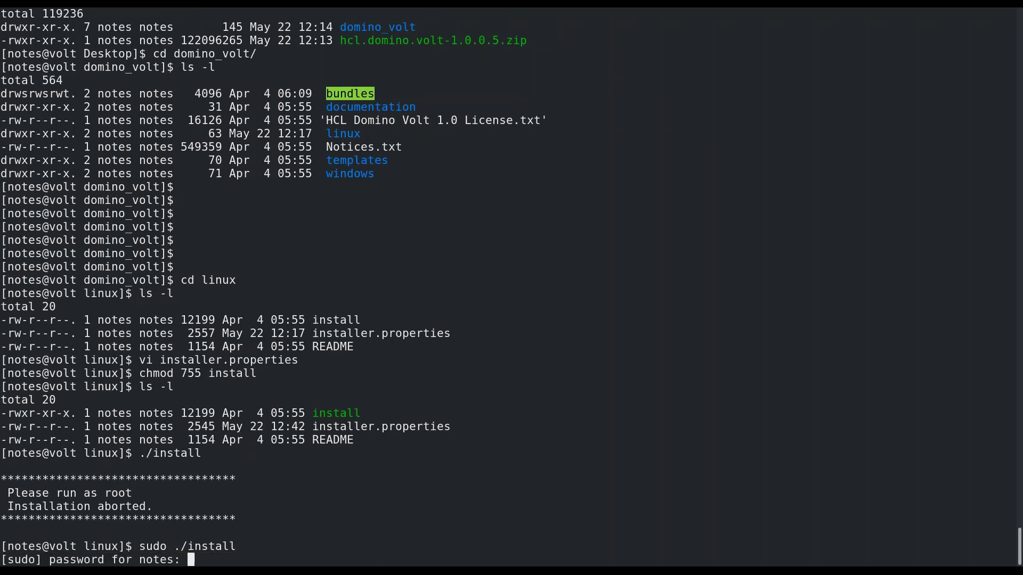
{"action": "key", "text": "Return"}
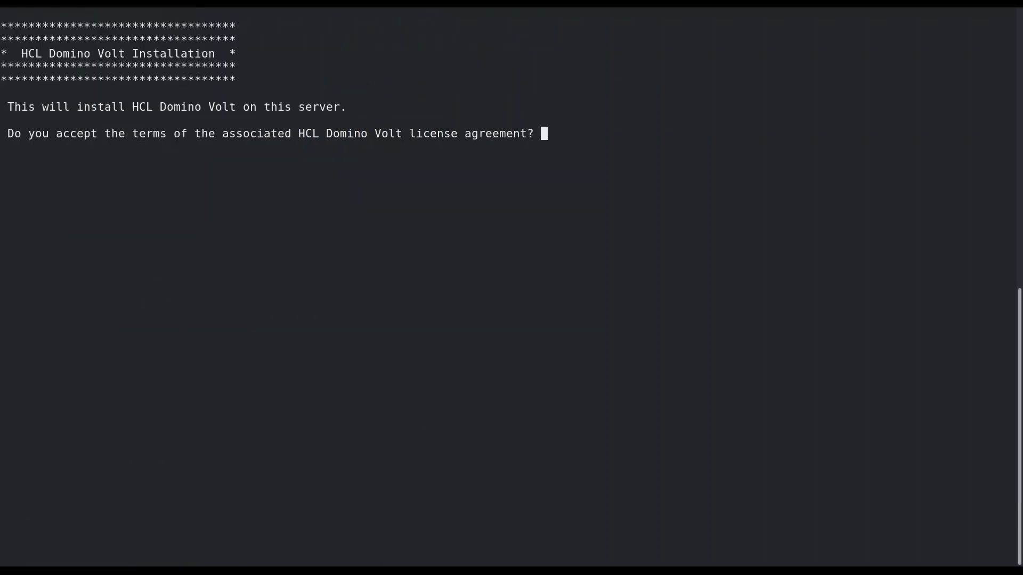
{"action": "type", "text": "y"}
{"action": "key", "text": "Return"}
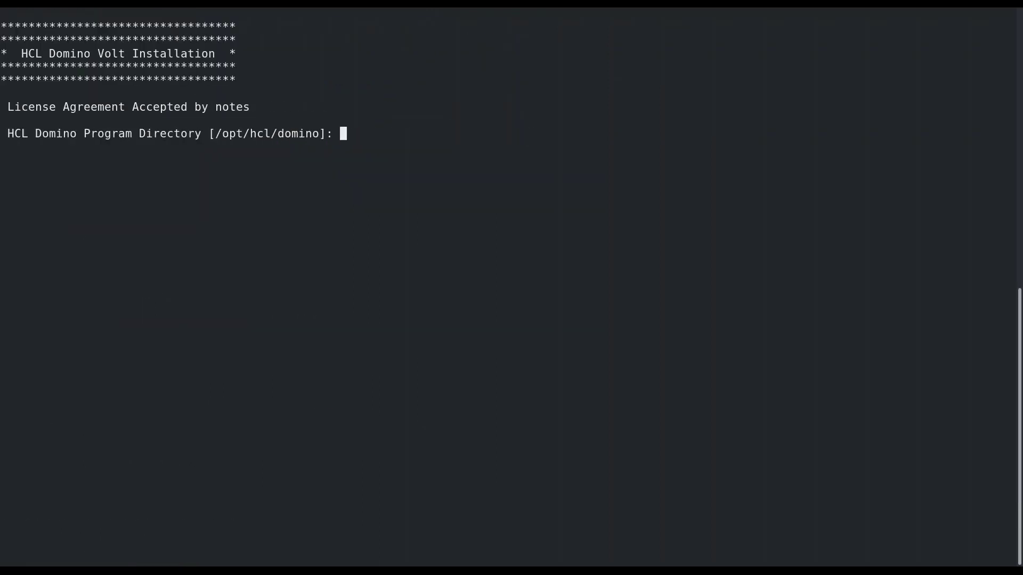
{"action": "key", "text": "Return"}
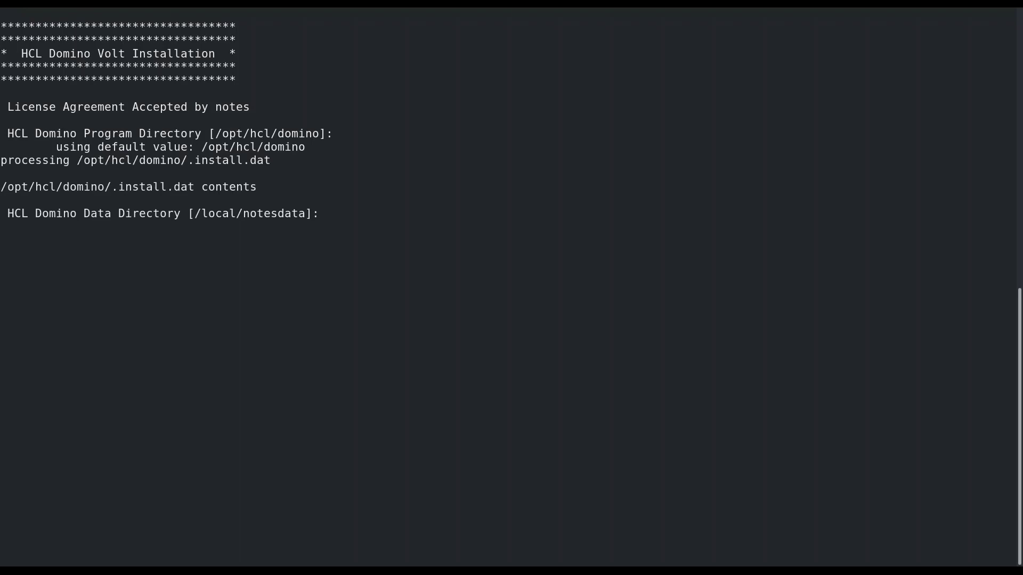
{"action": "key", "text": "Return"}
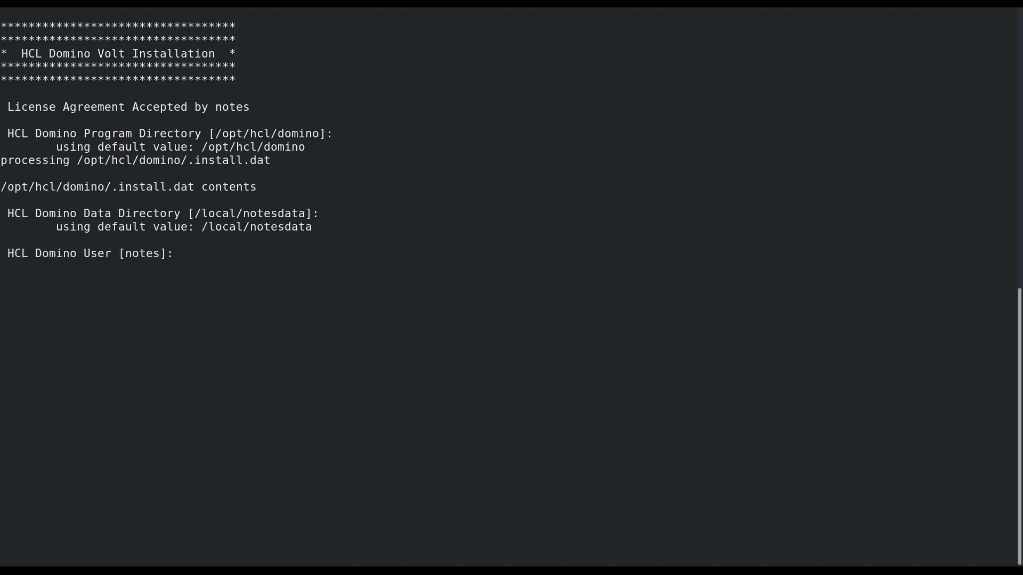
{"action": "key", "text": "Return"}
{"action": "key", "text": "Return"}
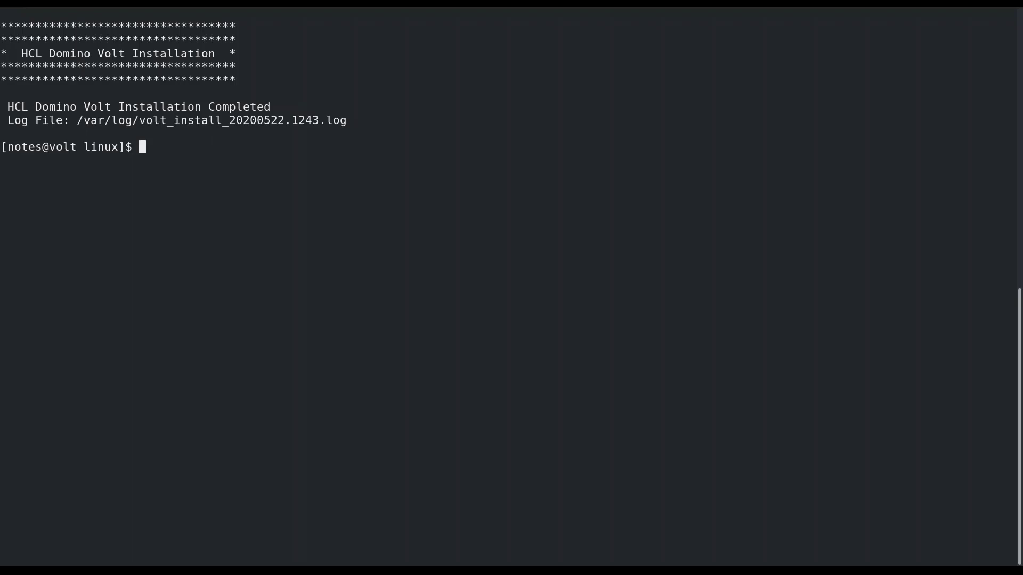
Go to /opt/hcl/domino/notes/latest/linux and list its contents in detail
{"action": "type", "text": "cd ~"}
{"action": "key", "text": "Return"}
{"action": "type", "text": "cd /opt/hcl/dom"}
{"action": "type", "text": "i"}
{"action": "key", "text": "BackSpace"}
{"action": "type", "text": "hcl/domino/notes/"}
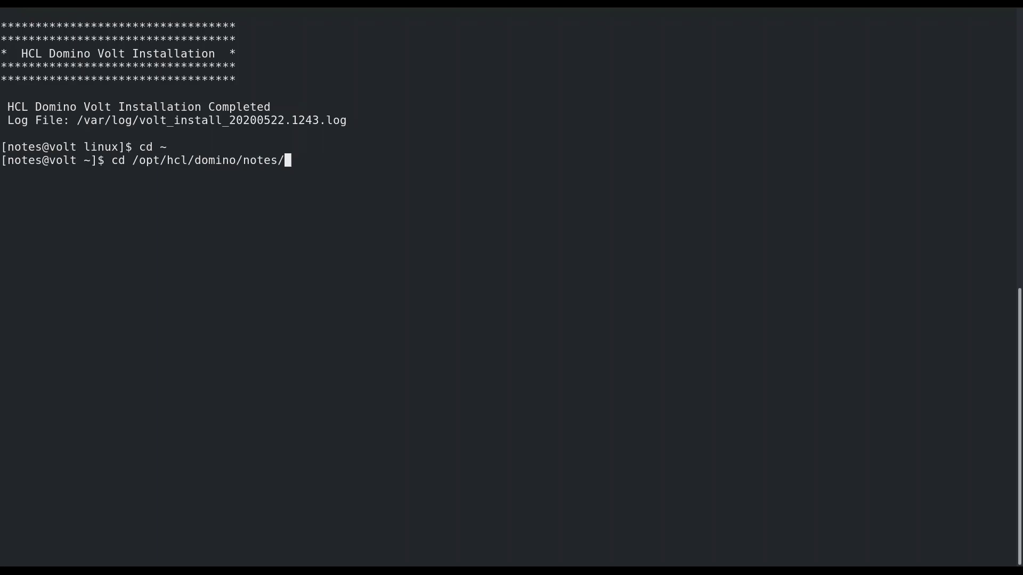
{"action": "type", "text": "latest/linux/"}
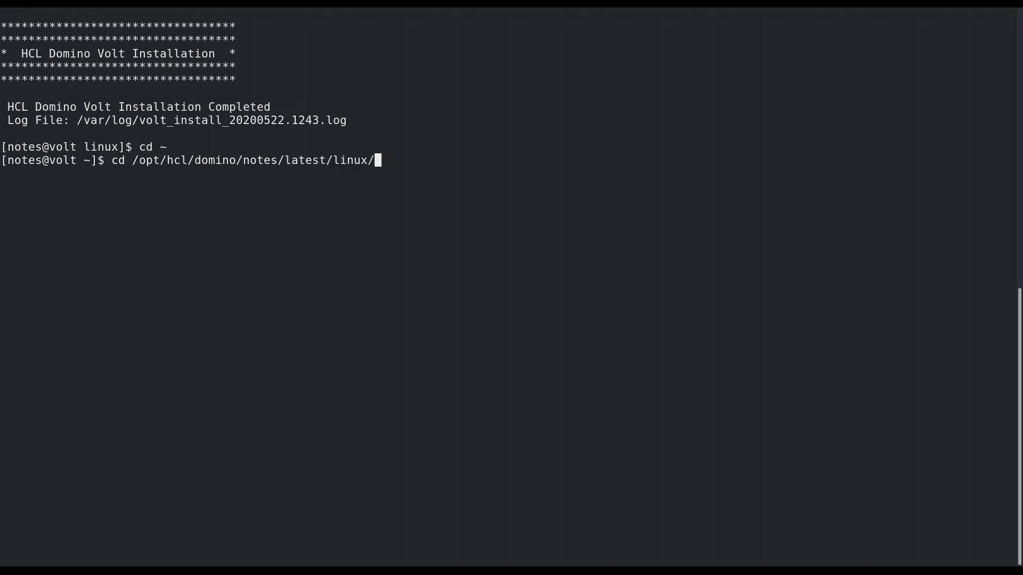
{"action": "key", "text": "Return"}
{"action": "type", "text": "ls -l"}
{"action": "key", "text": "Return"}
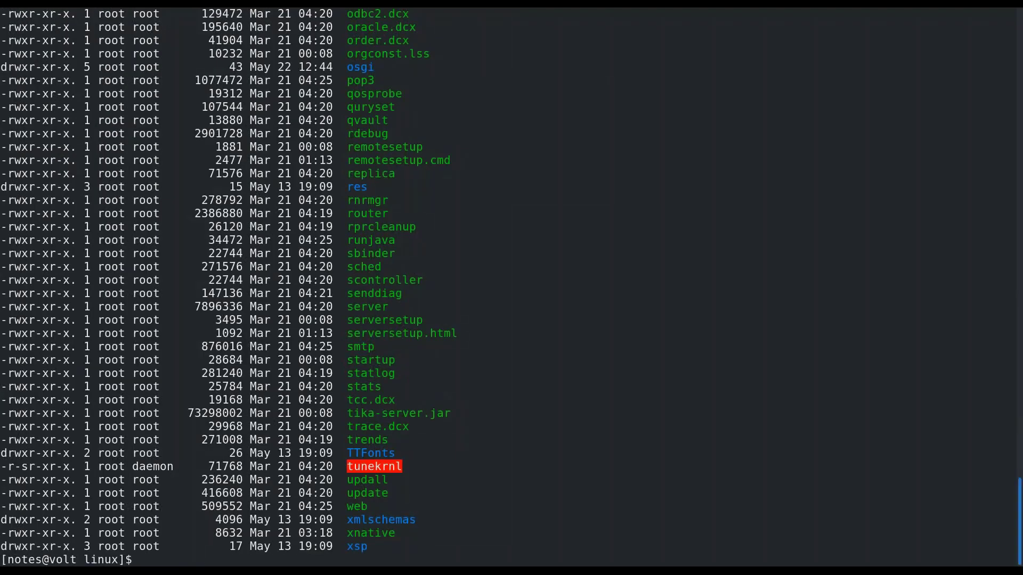
{"action": "scroll", "coordinate": [512, 288], "scroll_direction": "up", "scroll_amount": 20}
{"action": "scroll", "coordinate": [511, 288], "scroll_direction": "up", "scroll_amount": 3}
Move into the jvm folder, print its path and list its contents
{"action": "type", "text": "pwd"}
{"action": "key", "text": "Return"}
{"action": "key", "text": "Up"}
{"action": "key", "text": "Up"}
{"action": "key", "text": "Up"}
{"action": "key", "text": "BackSpace"}
{"action": "key", "text": "BackSpace"}
{"action": "key", "text": "BackSpace"}
{"action": "key", "text": "BackSpace"}
{"action": "key", "text": "BackSpace"}
{"action": "key", "text": "BackSpace"}
{"action": "key", "text": "BackSpace"}
{"action": "key", "text": "BackSpace"}
{"action": "key", "text": "BackSpace"}
{"action": "key", "text": "BackSpace"}
{"action": "key", "text": "BackSpace"}
{"action": "key", "text": "BackSpace"}
{"action": "key", "text": "BackSpace"}
{"action": "key", "text": "BackSpace"}
{"action": "key", "text": "BackSpace"}
{"action": "key", "text": "BackSpace"}
{"action": "key", "text": "BackSpace"}
{"action": "key", "text": "BackSpace"}
{"action": "key", "text": "BackSpace"}
{"action": "key", "text": "BackSpace"}
{"action": "mouse_move", "coordinate": [1021, 502]}
{"action": "left_mouse_down"}
{"action": "mouse_move", "coordinate": [1021, 268]}
{"action": "mouse_move", "coordinate": [1021, 390]}
{"action": "left_mouse_up"}
{"action": "type", "text": "jvm"}
{"action": "key", "text": "Return"}
{"action": "type", "text": "pwed"}
{"action": "key", "text": "Return"}
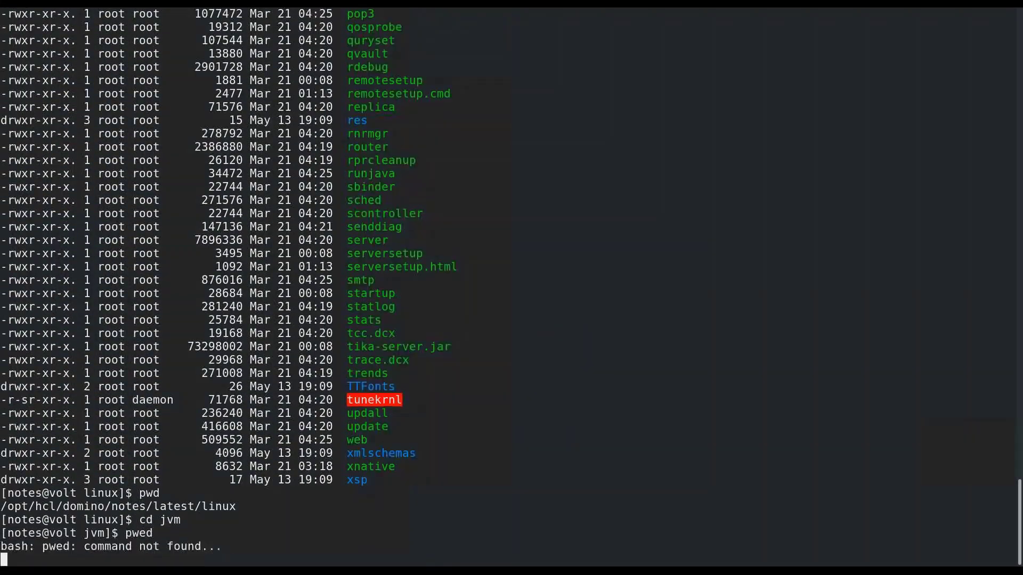
{"action": "type", "text": "pwd"}
{"action": "key", "text": "Return"}
{"action": "key", "text": "Return"}
{"action": "key", "text": "Return"}
{"action": "key", "text": "Return"}
{"action": "key", "text": "Return"}
{"action": "key", "text": "Return"}
{"action": "key", "text": "Return"}
{"action": "key", "text": "Return"}
{"action": "key", "text": "Return"}
{"action": "key", "text": "Return"}
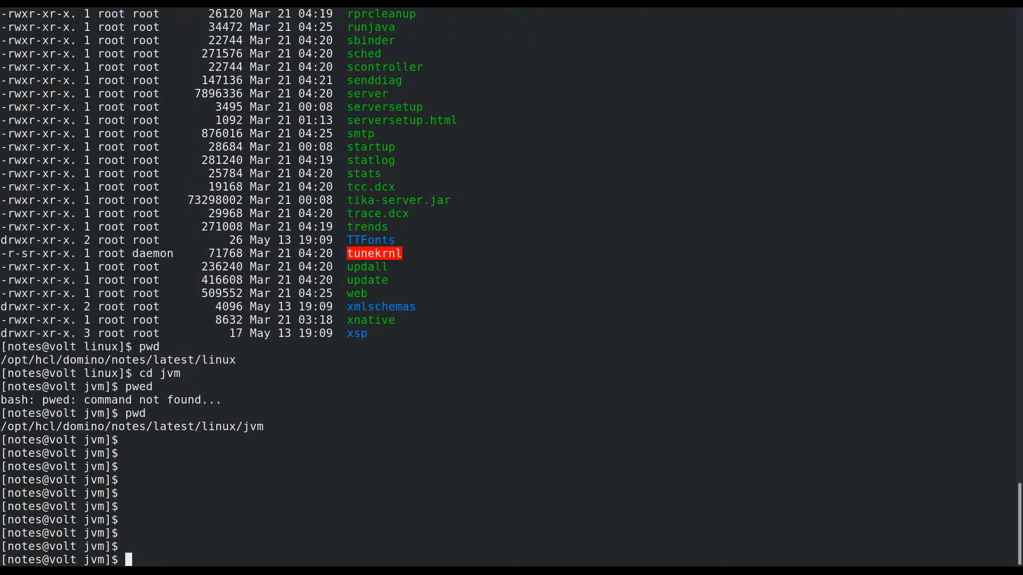
{"action": "type", "text": "ls -l"}
{"action": "key", "text": "Return"}
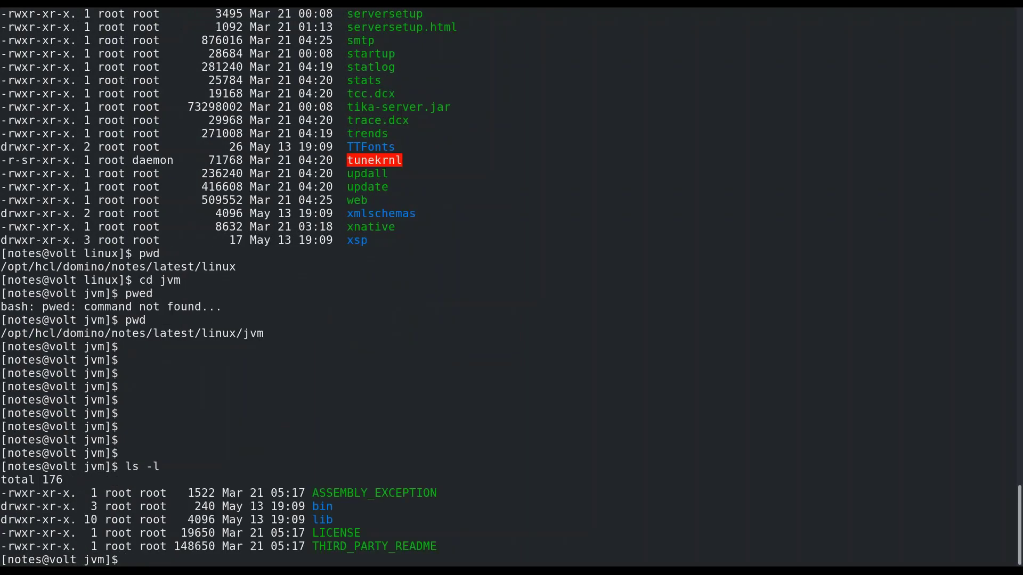
Descend into lib/security, listing each folder's contents
{"action": "type", "text": "cd lib"}
{"action": "key", "text": "Return"}
{"action": "type", "text": "ls -l"}
{"action": "key", "text": "Return"}
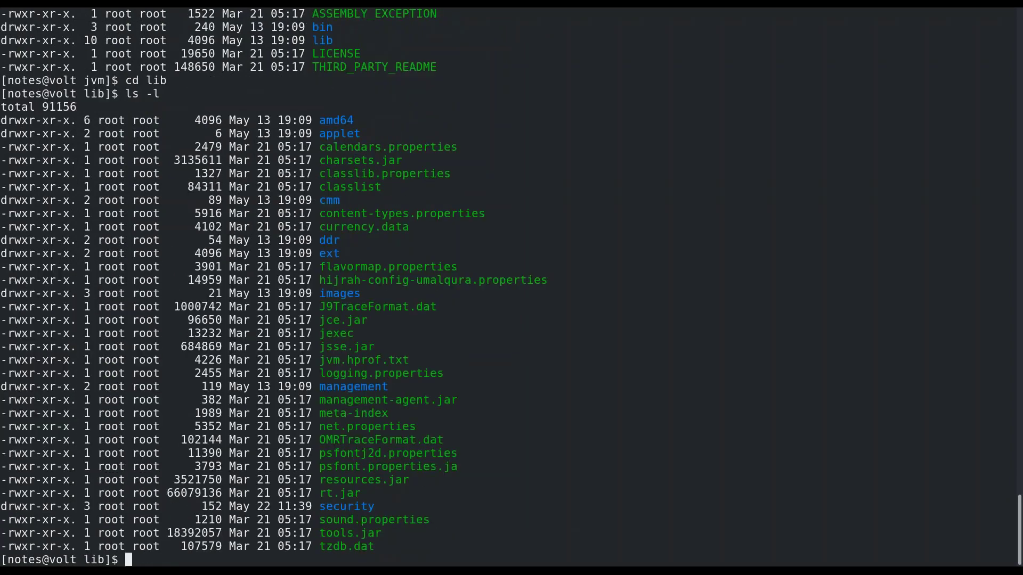
{"action": "type", "text": "cd sec"}
{"action": "key", "text": "Tab"}
{"action": "key", "text": "Return"}
{"action": "type", "text": "ls -l"}
{"action": "key", "text": "Return"}
Print the security folder path, locate java.policy, and enter sudo vi java.policy
{"action": "key", "text": "Return"}
{"action": "key", "text": "Return"}
{"action": "key", "text": "Return"}
{"action": "key", "text": "Return"}
{"action": "key", "text": "Return"}
{"action": "key", "text": "Return"}
{"action": "key", "text": "Return"}
{"action": "key", "text": "Return"}
{"action": "key", "text": "Return"}
{"action": "key", "text": "Return"}
{"action": "key", "text": "Return"}
{"action": "key", "text": "Return"}
{"action": "key", "text": "Return"}
{"action": "key", "text": "Return"}
{"action": "type", "text": "pwd"}
{"action": "key", "text": "Return"}
{"action": "left_click_drag", "start_coordinate": [6, 546], "coordinate": [353, 546]}
{"action": "left_click_drag", "start_coordinate": [312, 280], "coordinate": [1007, 279]}
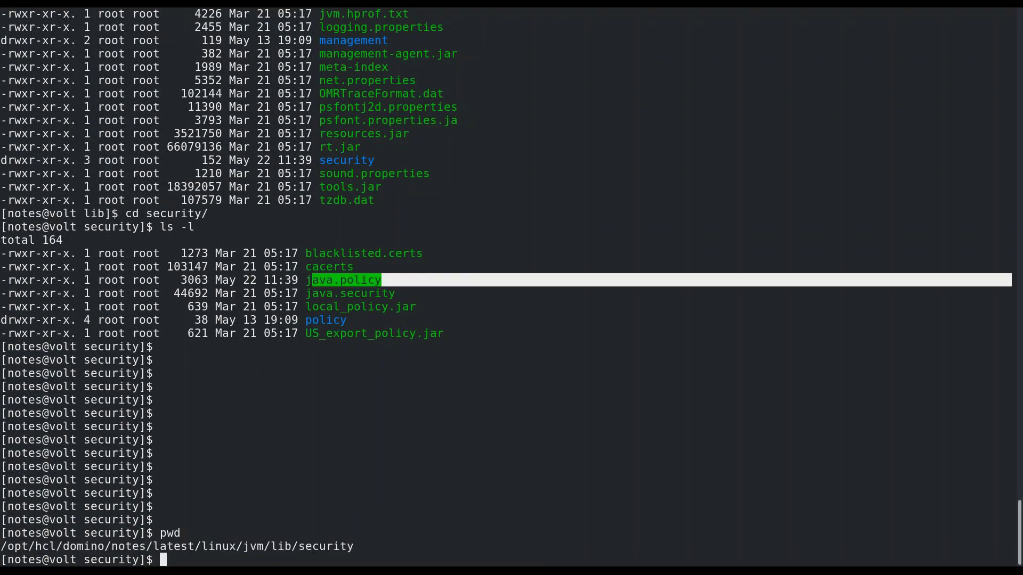
{"action": "key", "text": "Return"}
{"action": "key", "text": "Return"}
{"action": "key", "text": "Return"}
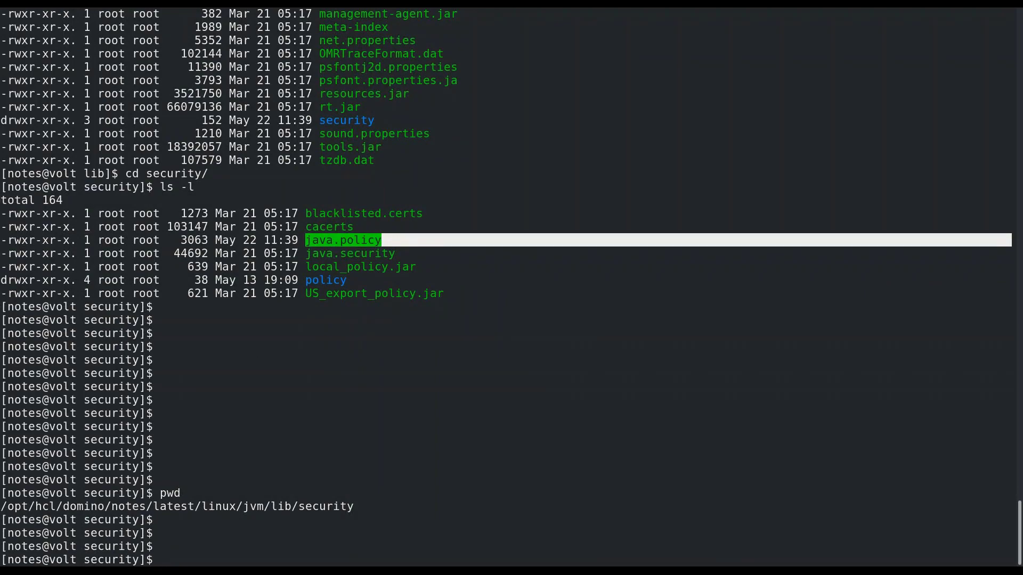
{"action": "type", "text": "sudo vi java.policy"}
Open java.policy and insert the comment '//HCL Domino Volt - For Groovy Templates'
{"action": "key", "text": "Return"}
{"action": "key", "text": "Down"}
{"action": "key", "text": "Down"}
{"action": "key", "text": "Down"}
{"action": "key", "text": "Down"}
{"action": "key", "text": "Down"}
{"action": "key", "text": "Down"}
{"action": "key", "text": "Down"}
{"action": "key", "text": "Down"}
{"action": "key", "text": "Down"}
{"action": "key", "text": "Down"}
{"action": "key", "text": "Down"}
{"action": "key", "text": "Down"}
{"action": "key", "text": "Down"}
{"action": "key", "text": "Down"}
{"action": "key", "text": "Down"}
{"action": "key", "text": "Down"}
{"action": "key", "text": "Down"}
{"action": "key", "text": "Down"}
{"action": "key", "text": "Down"}
{"action": "key", "text": "Down"}
{"action": "key", "text": "i"}
{"action": "key", "text": "Return"}
{"action": "key", "text": "Return"}
{"action": "key", "text": "Return"}
{"action": "key", "text": "Up"}
{"action": "key", "text": "Up"}
{"action": "key", "text": "Up"}
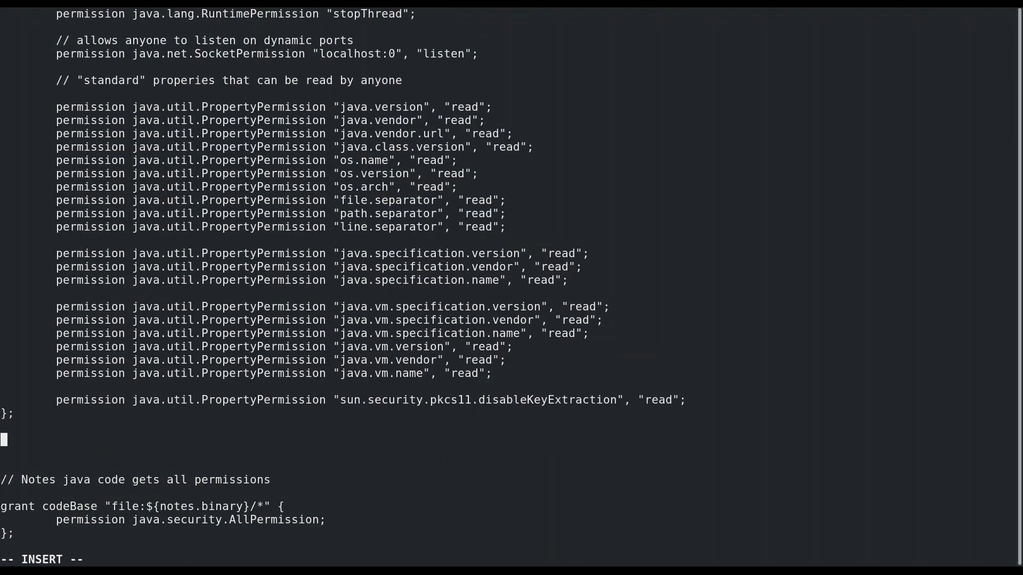
{"action": "type", "text": "//HCL Domino Volt - For Groovy Templates"}
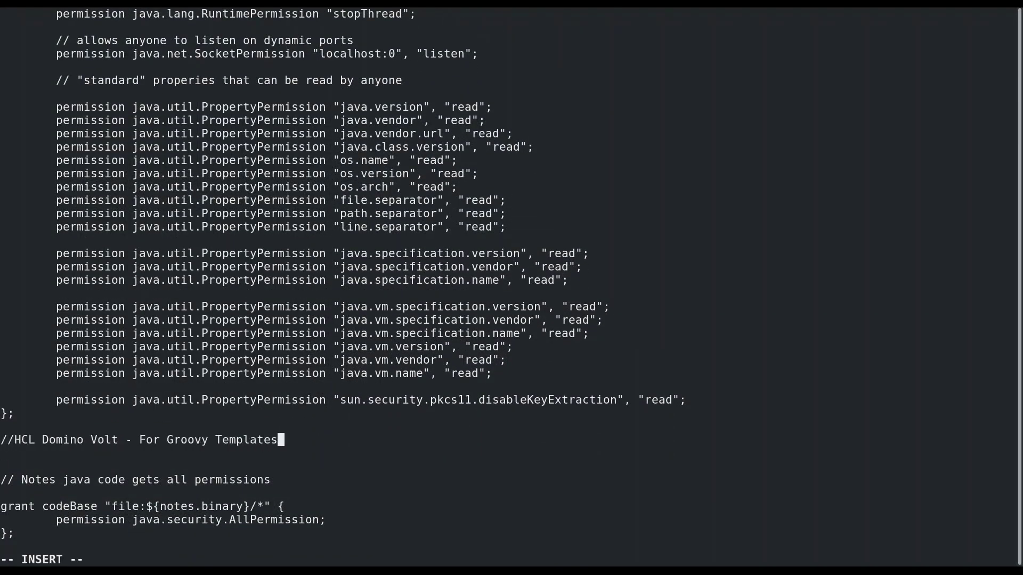
{"action": "key", "text": "Return"}
Add grant codeBase "file:/groovy/shell" with permission java.security.AllPermission; and leave insert mode
{"action": "type", "text": "grant"}
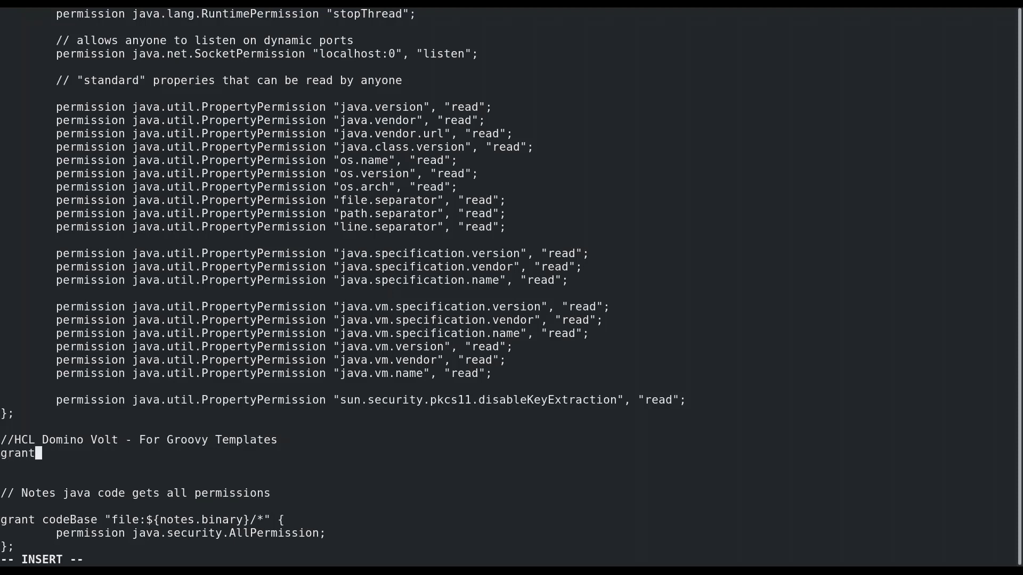
{"action": "type", "text": " codeBase \"file"}
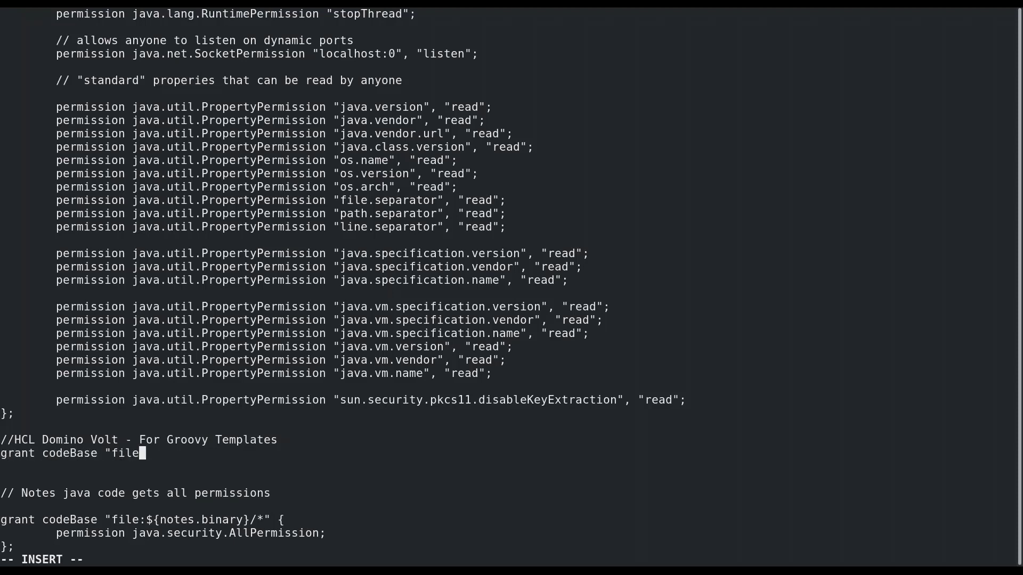
{"action": "type", "text": ":/groovy/shell\" {"}
{"action": "key", "text": "Return"}
{"action": "key", "text": "Return"}
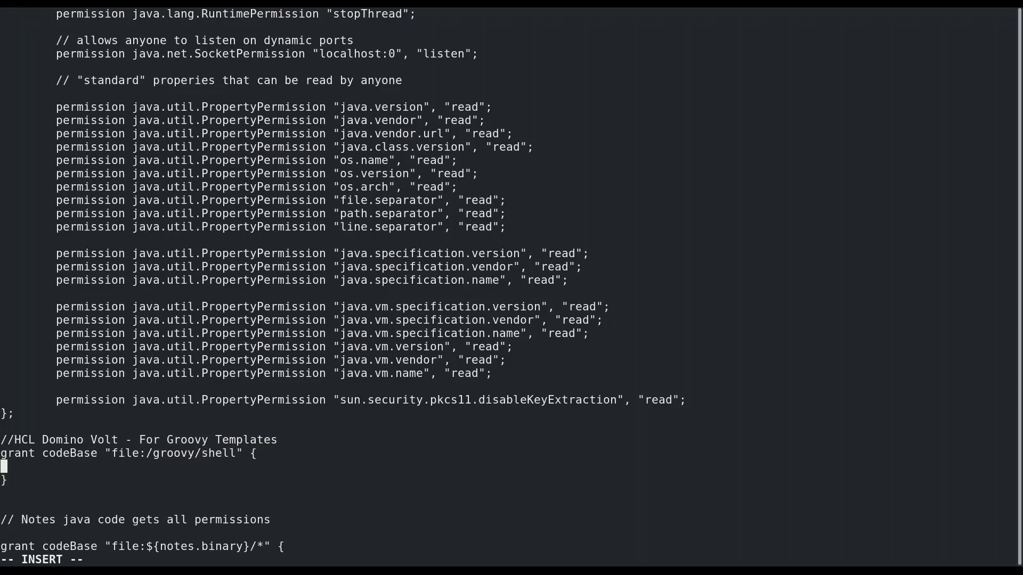
{"action": "scroll", "coordinate": [336, 280], "scroll_direction": "down", "scroll_amount": 2}
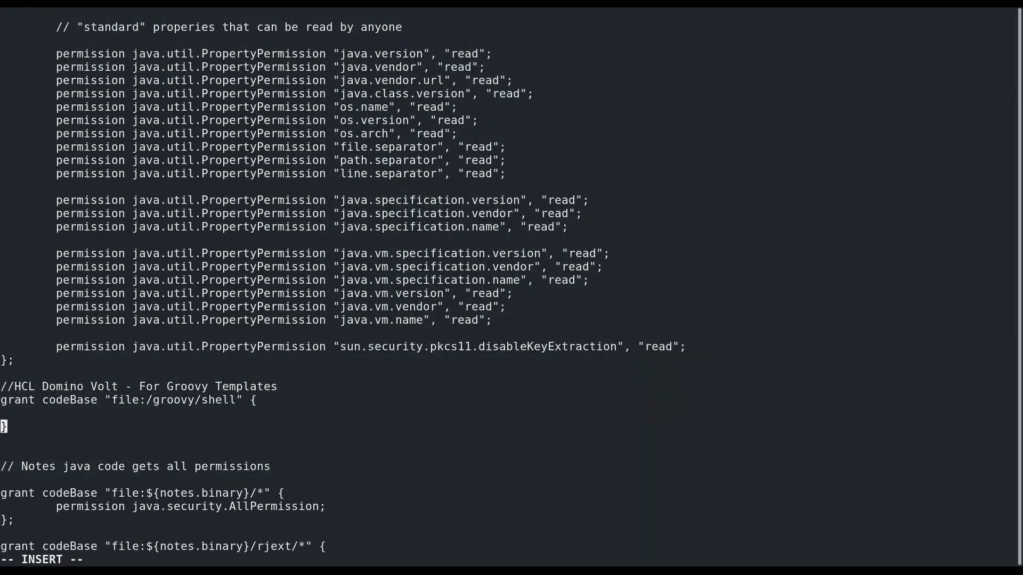
{"action": "type", "text": "permis"}
{"action": "key", "text": "BackSpace"}
{"action": "key", "text": "BackSpace"}
{"action": "key", "text": "BackSpace"}
{"action": "key", "text": "BackSpace"}
{"action": "key", "text": "BackSpace"}
{"action": "key", "text": "BackSpace"}
{"action": "key", "text": "Tab"}
{"action": "type", "text": "permission j"}
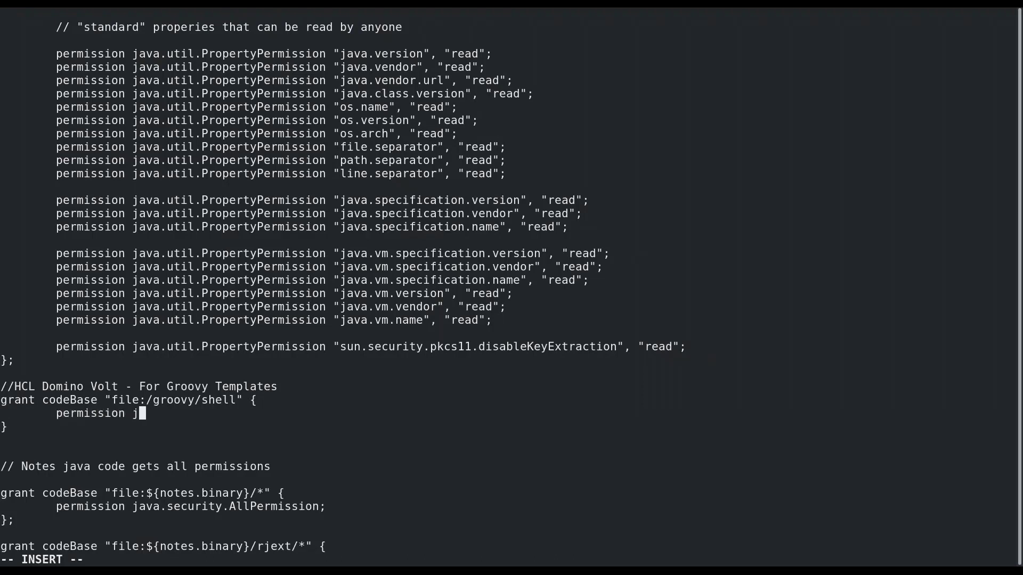
{"action": "type", "text": "ava.security.AllPermission;"}
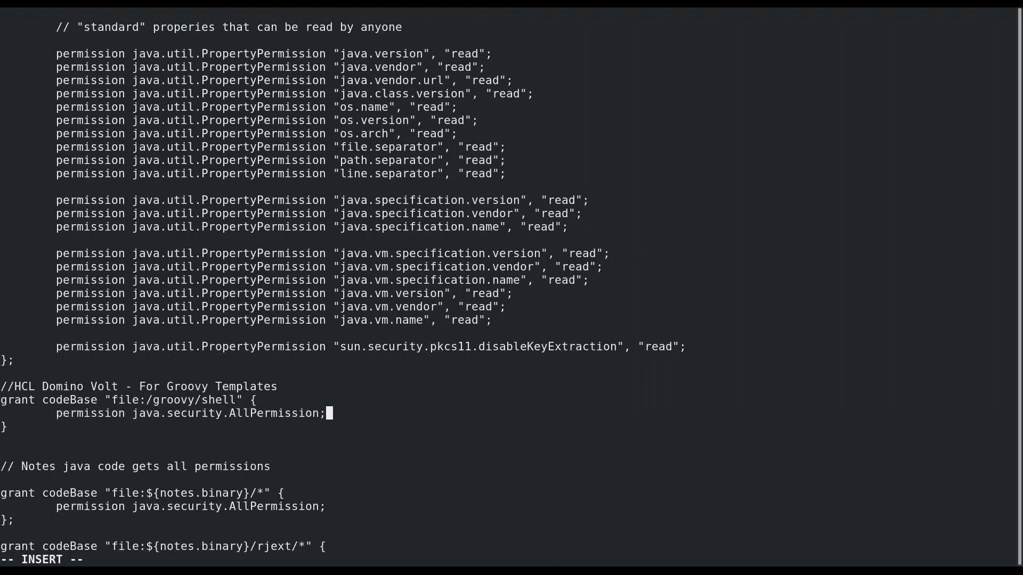
{"action": "key", "text": "Escape"}
Save java.policy, then launch /opt/hcl/domino/bin/server from the /local/notesdata directory
{"action": "type", "text": ":wq"}
{"action": "key", "text": "Return"}
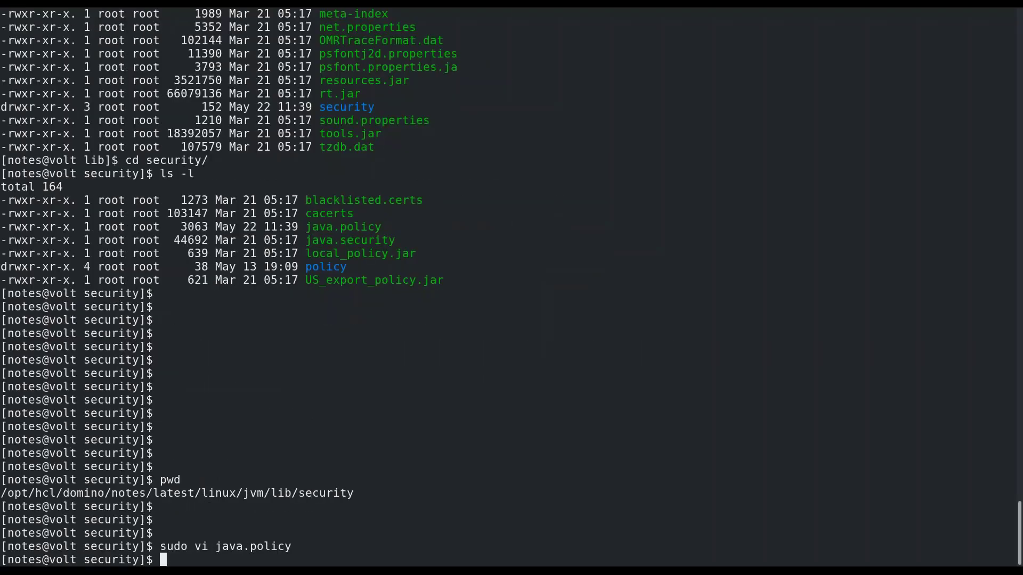
{"action": "key", "text": "ctrl+l"}
{"action": "type", "text": "cd /local/notesd"}
{"action": "key", "text": "Tab"}
{"action": "key", "text": "Return"}
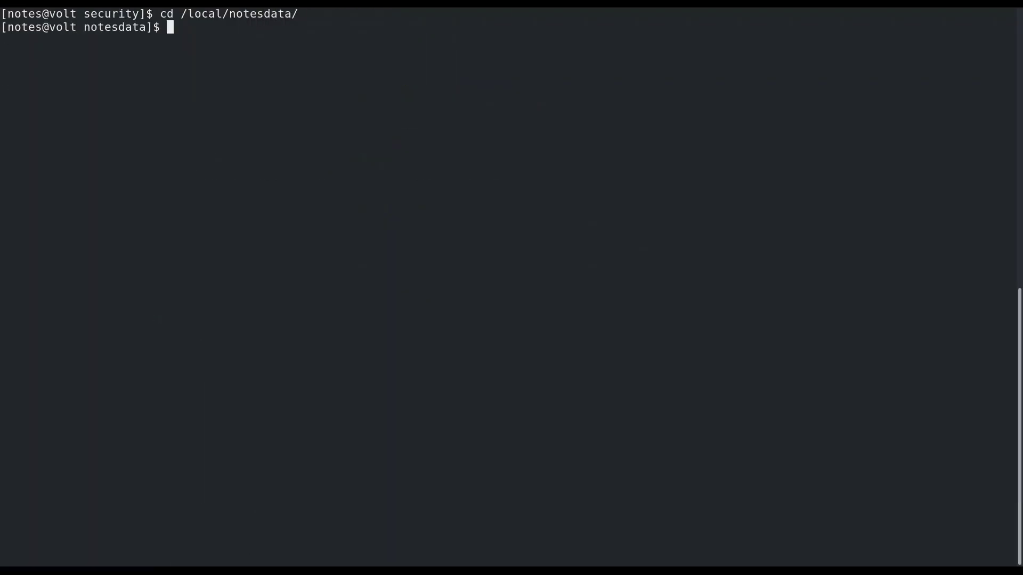
{"action": "type", "text": "/opt/hcl/domino/bin/server"}
{"action": "key", "text": "Return"}
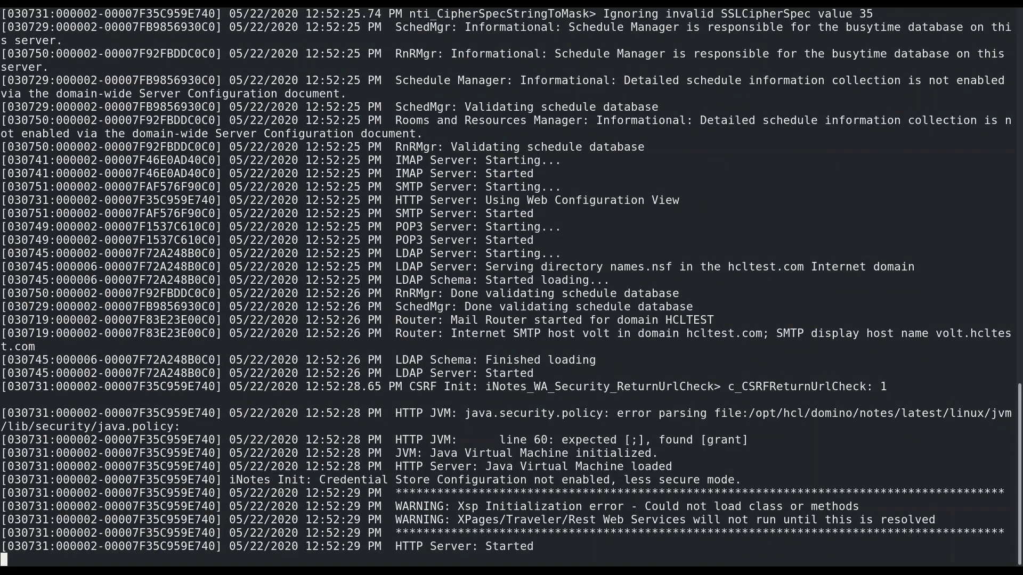
Query the dleap bundle status with 'tell http osgi ss dleap' at the server console
{"action": "type", "text": "tell osgi ss dleap"}
{"action": "key", "text": "Return"}
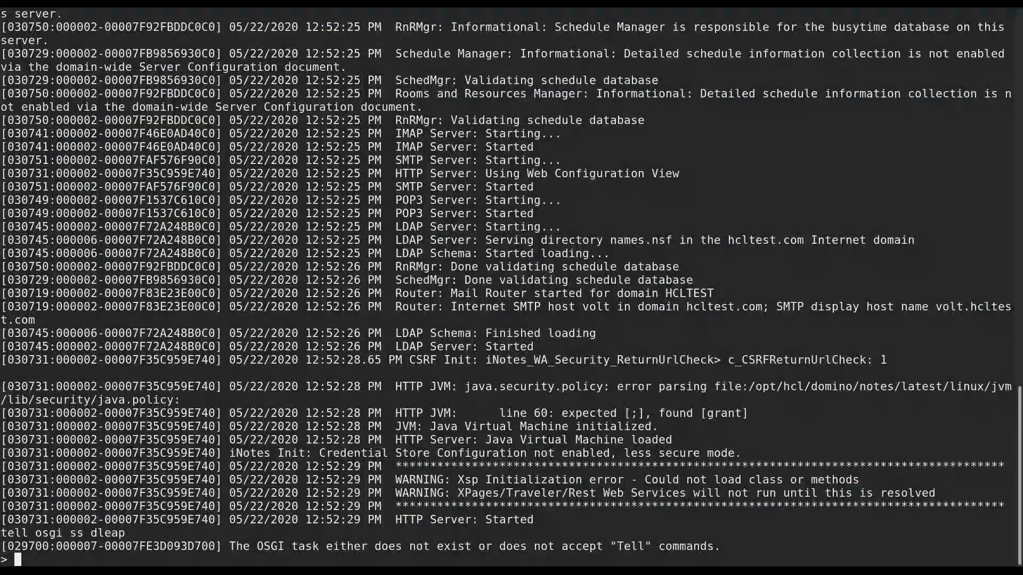
{"action": "key", "text": "Up"}
{"action": "key", "text": "Left"}
{"action": "key", "text": "Left"}
{"action": "key", "text": "Left"}
{"action": "key", "text": "Left"}
{"action": "key", "text": "Left"}
{"action": "key", "text": "Left"}
{"action": "key", "text": "Left"}
{"action": "key", "text": "Left"}
{"action": "key", "text": "Left"}
{"action": "key", "text": "Left"}
{"action": "key", "text": "Left"}
{"action": "key", "text": "Left"}
{"action": "key", "text": "Left"}
{"action": "key", "text": "Left"}
{"action": "type", "text": "http"}
{"action": "key", "text": "End"}
{"action": "key", "text": "BackSpace"}
{"action": "key", "text": "BackSpace"}
{"action": "key", "text": "BackSpace"}
{"action": "key", "text": "BackSpace"}
{"action": "key", "text": "BackSpace"}
{"action": "key", "text": "BackSpace"}
{"action": "type", "text": "dlead"}
{"action": "key", "text": "Return"}
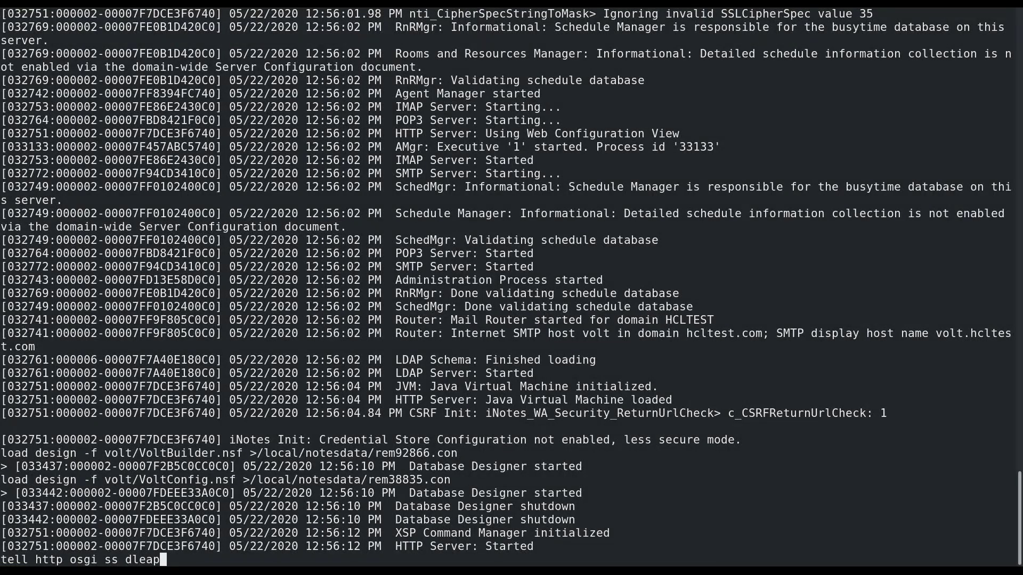
{"action": "key", "text": "Return"}
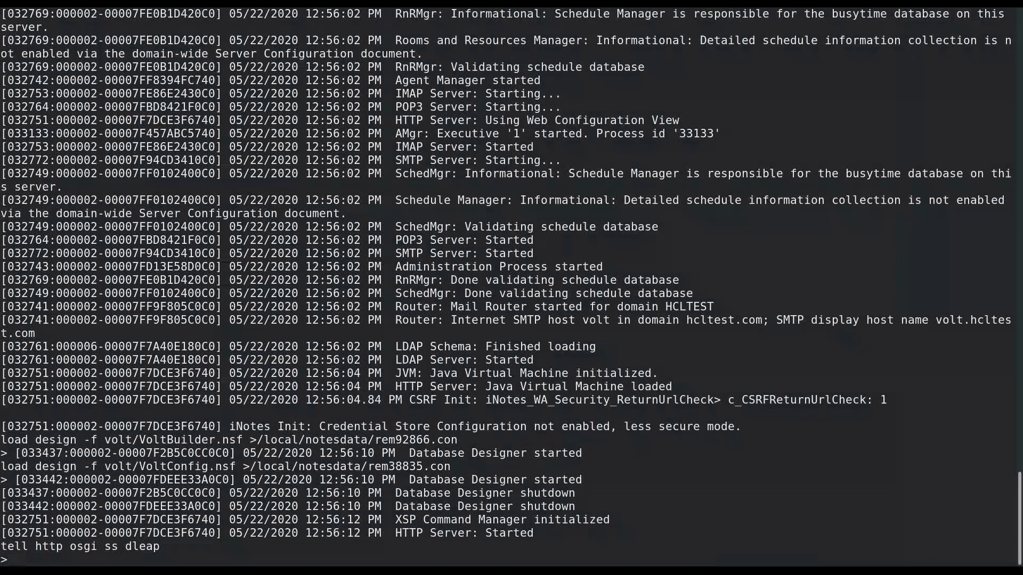
Highlight dleap's ACTIVE state and version, then view the Volt Builder ACL in the volt folder
{"action": "left_click_drag", "start_coordinate": [444, 533], "coordinate": [613, 534]}
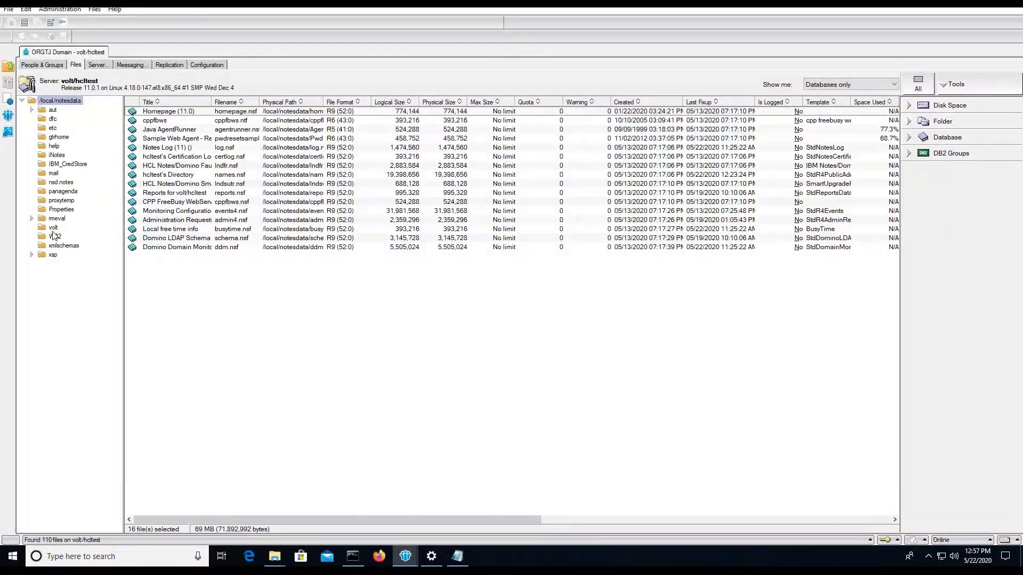
{"action": "left_click", "coordinate": [52, 228]}
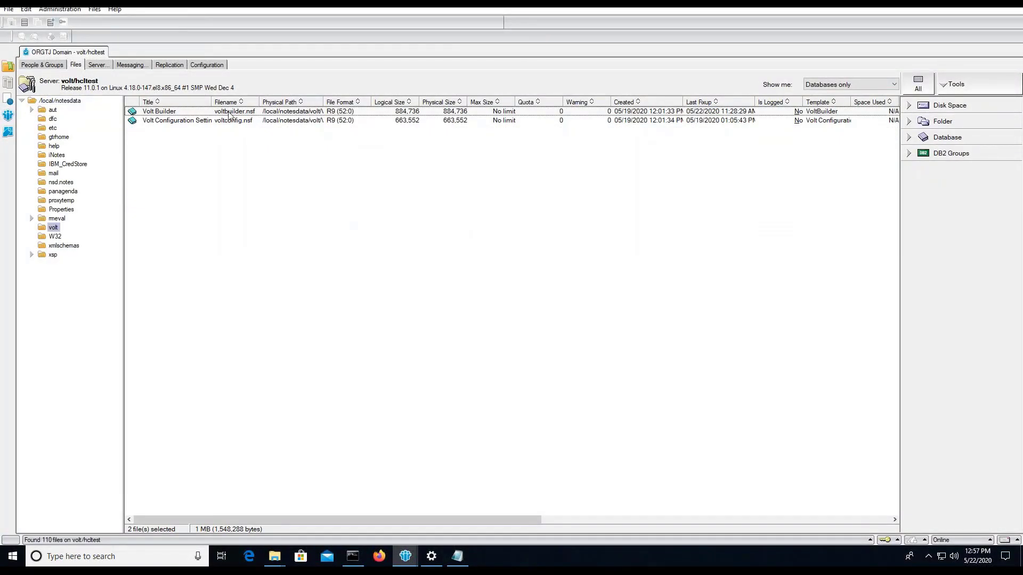
{"action": "right_click", "coordinate": [172, 114]}
{"action": "left_click", "coordinate": [334, 188]}
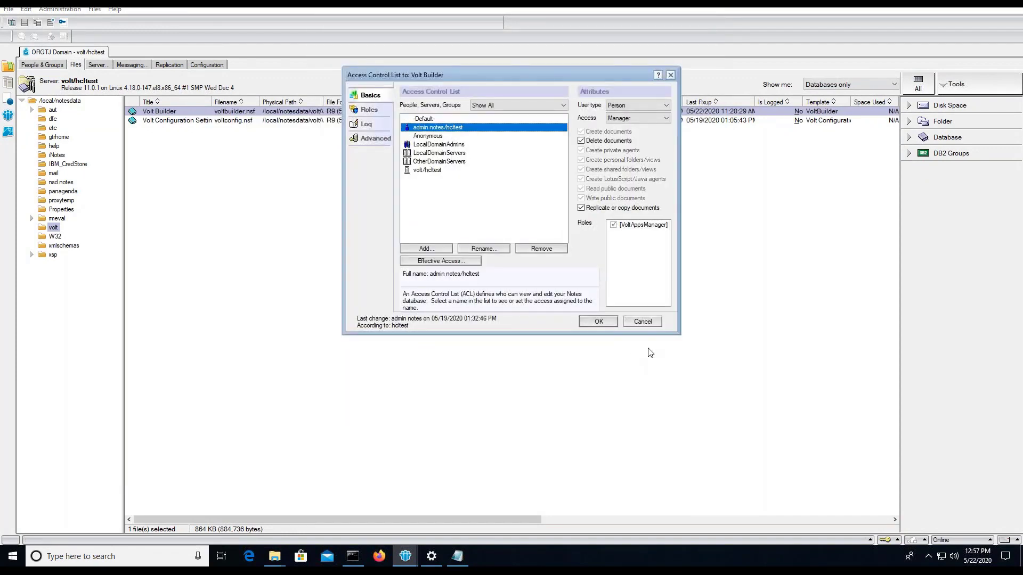
{"action": "left_click", "coordinate": [642, 321]}
Check the administrator, -Default- and Anonymous access levels in the Volt Builder ACL
{"action": "left_click", "coordinate": [53, 228]}
{"action": "right_click", "coordinate": [198, 111]}
{"action": "mouse_move", "coordinate": [345, 188]}
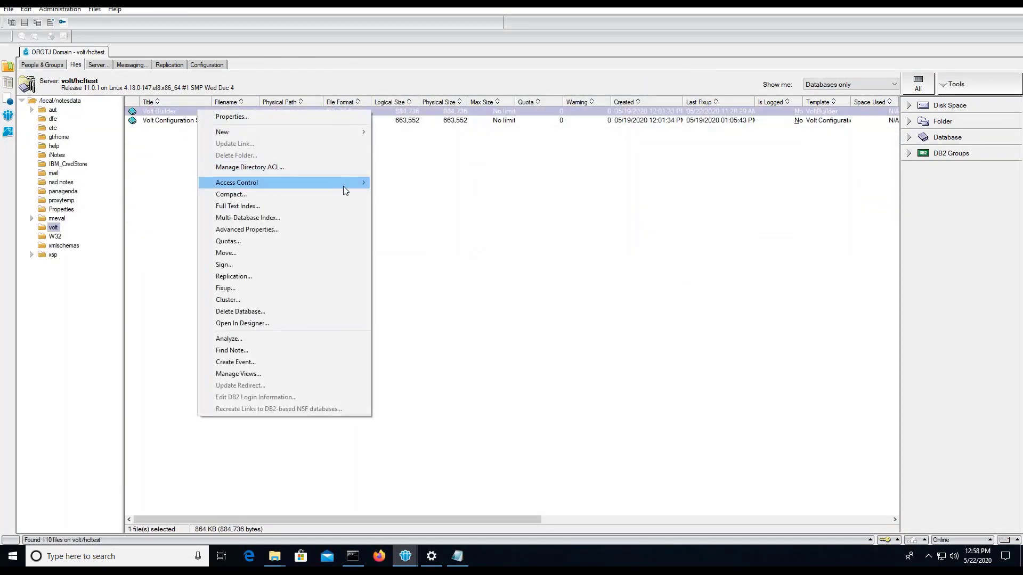
{"action": "left_click", "coordinate": [400, 210]}
{"action": "left_click", "coordinate": [447, 128]}
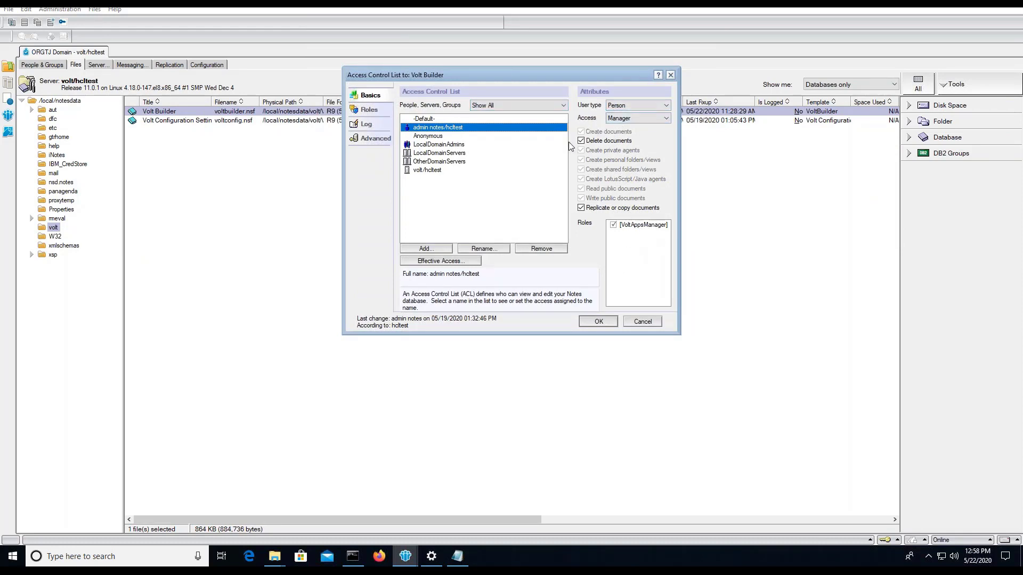
{"action": "left_click", "coordinate": [441, 119]}
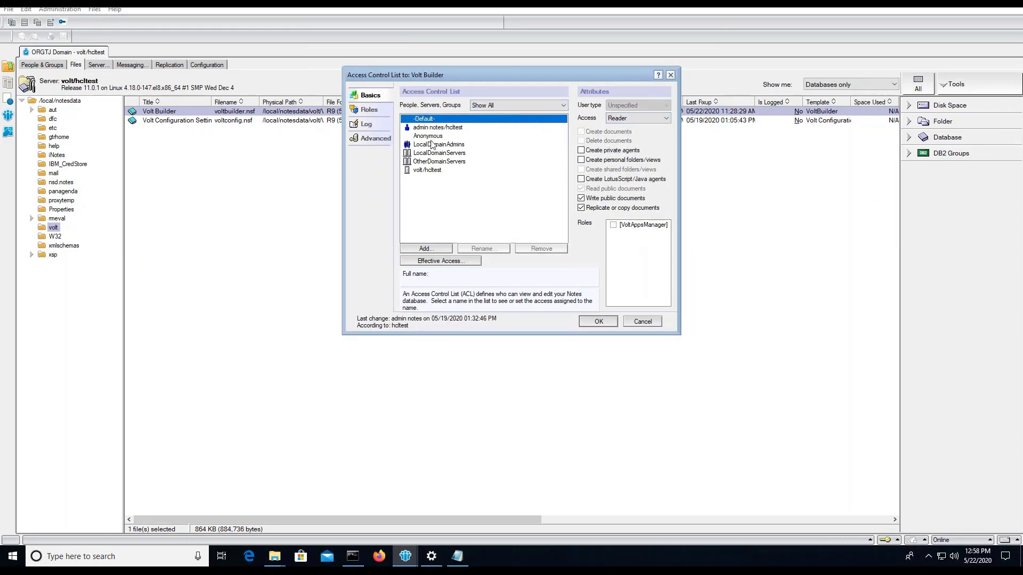
{"action": "left_click", "coordinate": [452, 136]}
{"action": "left_click", "coordinate": [580, 322]}
Check the Volt Configuration Settings ACL, confirming -Default- access and Anonymous with No Access
{"action": "right_click", "coordinate": [180, 122]}
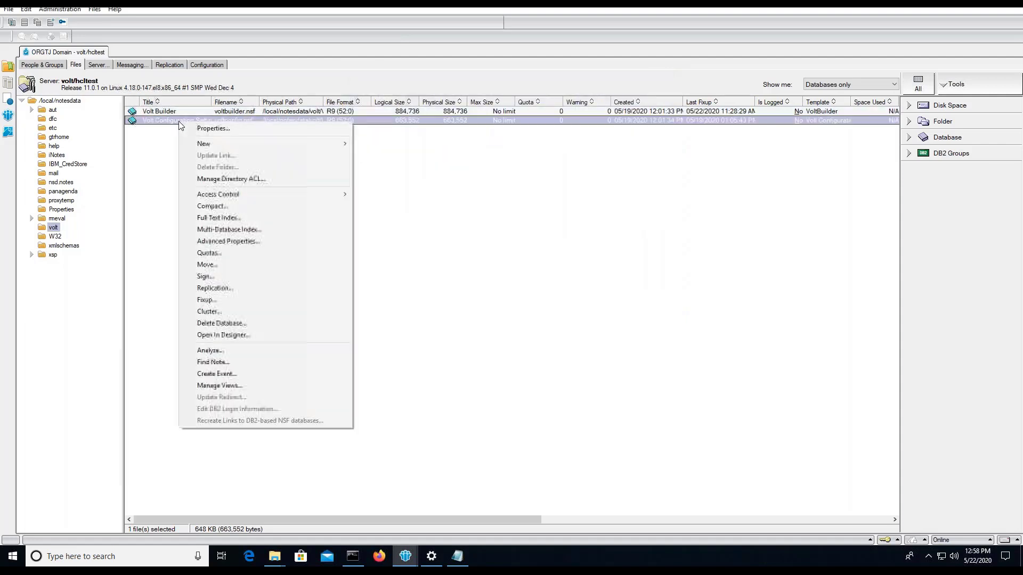
{"action": "mouse_move", "coordinate": [326, 194]}
{"action": "left_click", "coordinate": [376, 219]}
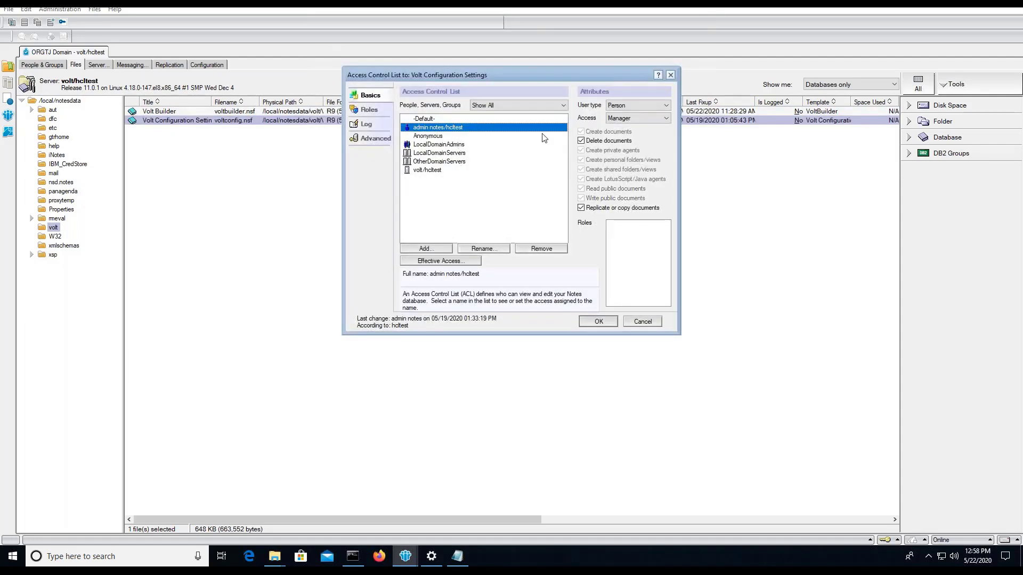
{"action": "left_click", "coordinate": [445, 118]}
{"action": "left_click", "coordinate": [429, 135]}
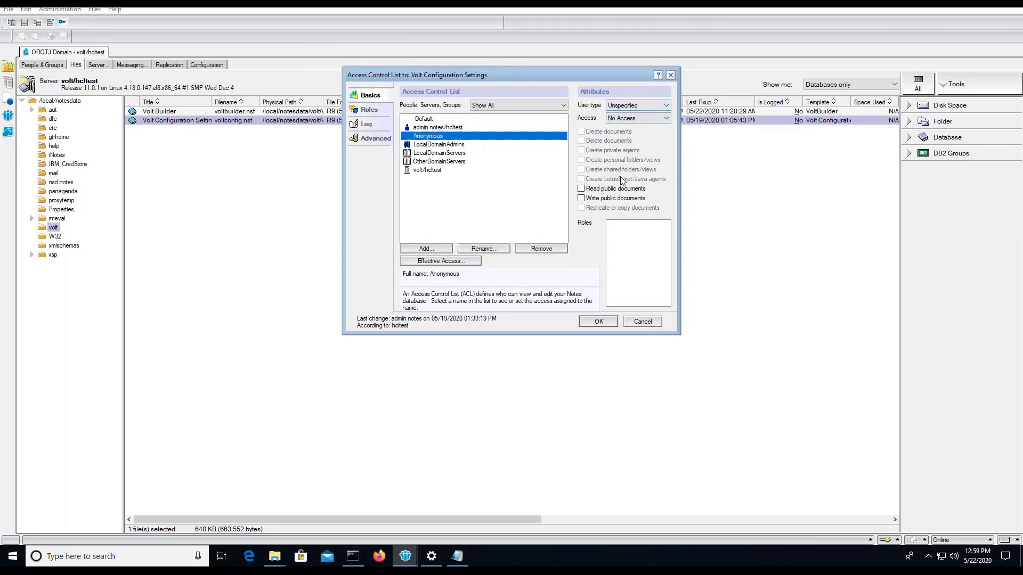
Compare the serverURI host volt.hcltest.com with the volt/hcltest Server document's internet host name
{"action": "left_click", "coordinate": [598, 321]}
{"action": "double_click", "coordinate": [167, 120]}
{"action": "double_click", "coordinate": [329, 240]}
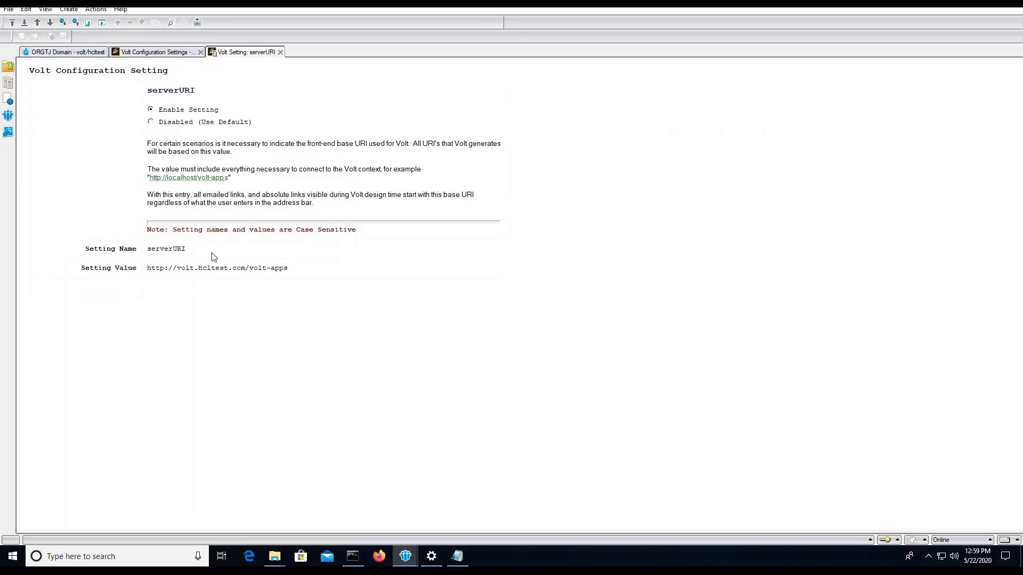
{"action": "left_click_drag", "start_coordinate": [167, 272], "coordinate": [246, 271]}
{"action": "key", "text": "ctrl+Tab"}
{"action": "double_click", "coordinate": [202, 141]}
{"action": "left_click_drag", "start_coordinate": [101, 177], "coordinate": [145, 177]}
{"action": "left_click", "coordinate": [245, 51]}
{"action": "key", "text": "ctrl+Tab"}
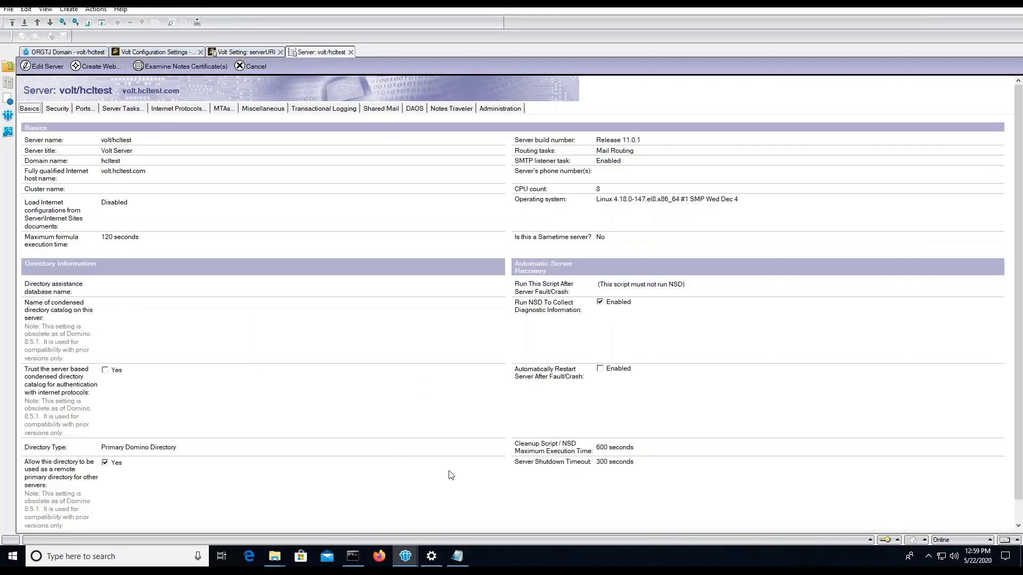
{"action": "left_click", "coordinate": [80, 556]}
{"action": "type", "text": "chro"}
{"action": "left_click", "coordinate": [166, 284]}
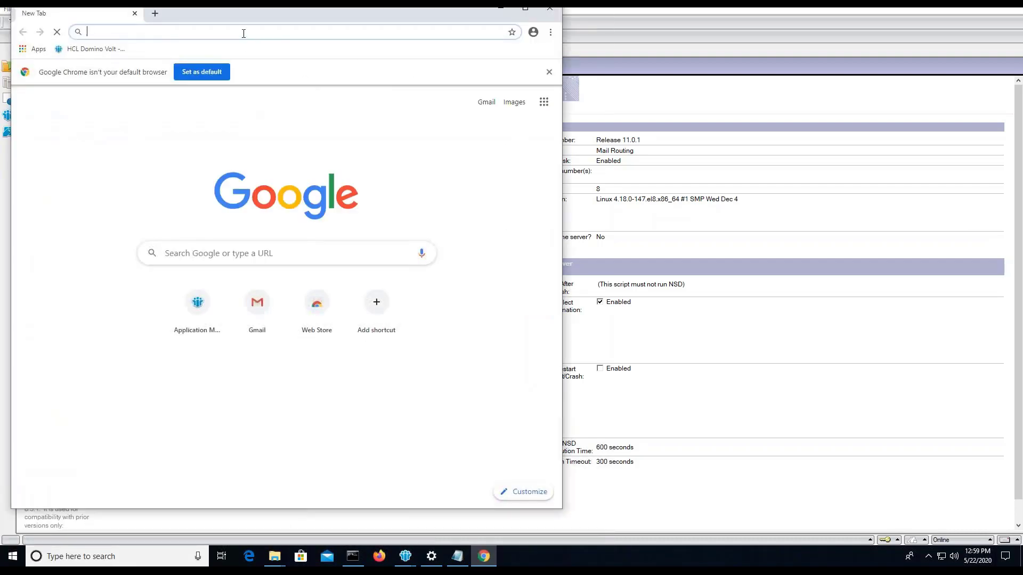
{"action": "type", "text": "h"}
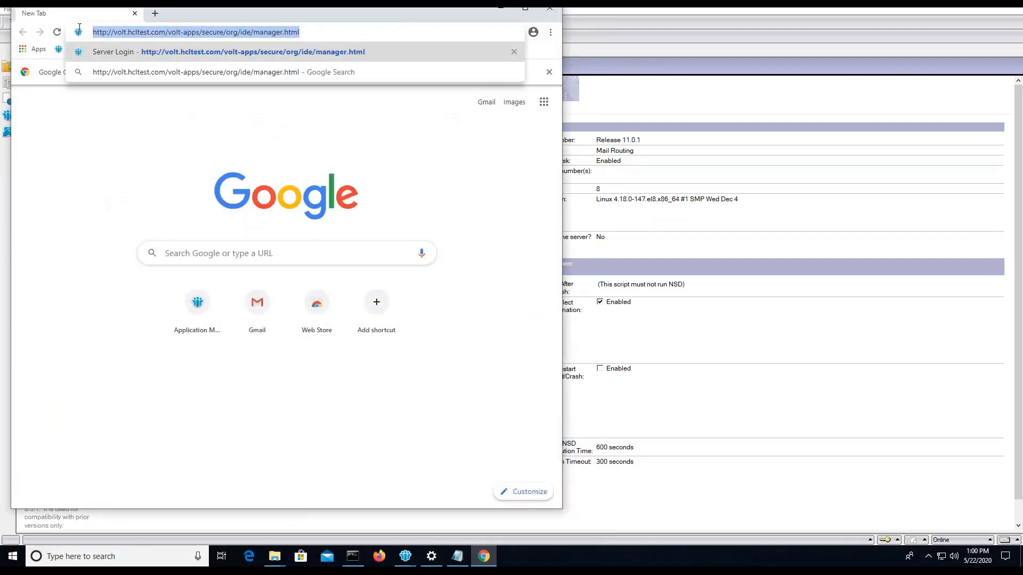
{"action": "left_click", "coordinate": [455, 556]}
{"action": "type", "text": "http://volt.hcltest.com/volt-apps/secure/org/ide/manager.html"}
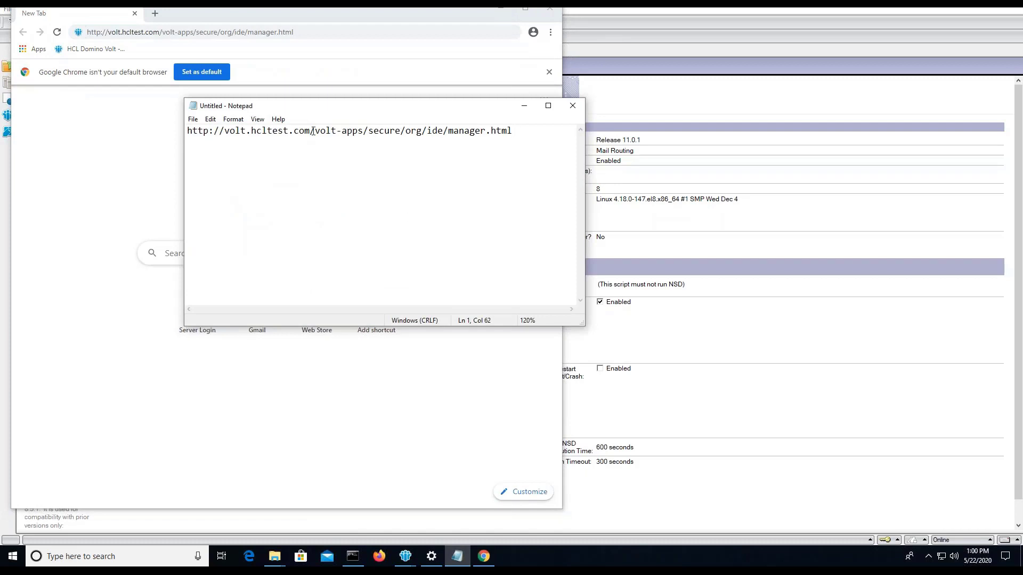
{"action": "left_click_drag", "start_coordinate": [312, 131], "coordinate": [224, 131]}
{"action": "left_click_drag", "start_coordinate": [310, 131], "coordinate": [225, 131]}
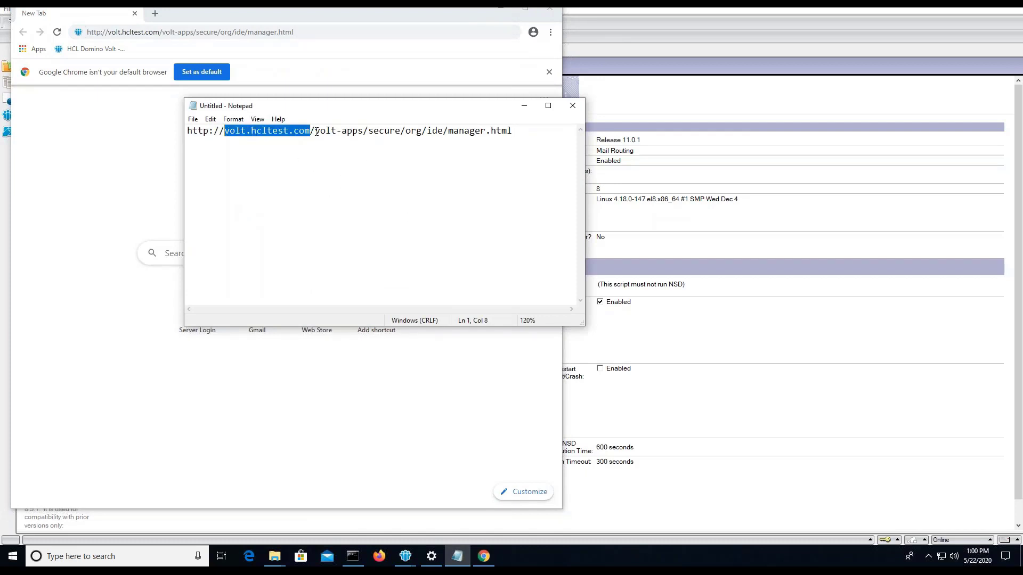
{"action": "left_click_drag", "start_coordinate": [315, 131], "coordinate": [426, 132]}
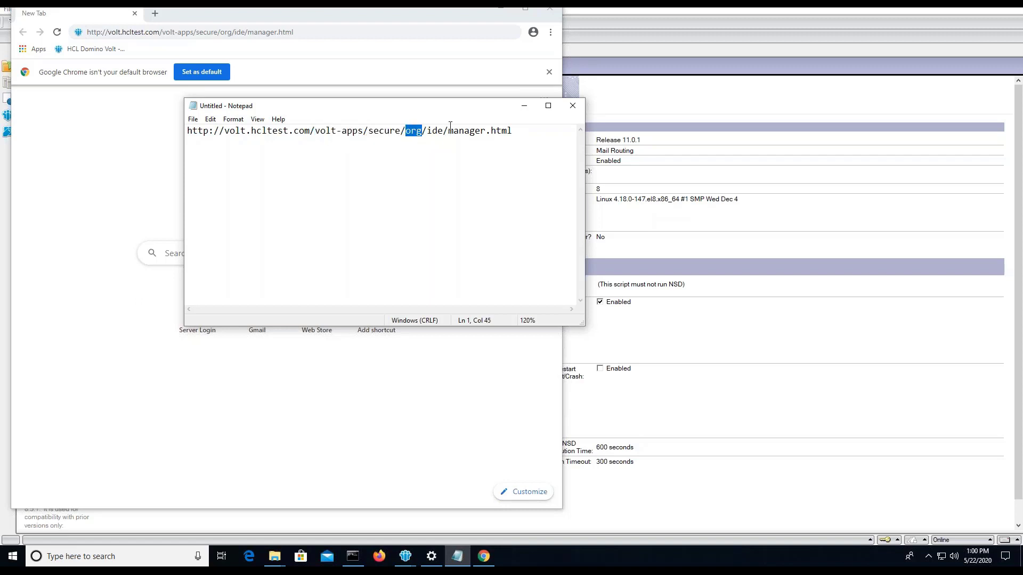
{"action": "left_click", "coordinate": [308, 32]}
{"action": "key", "text": "Return"}
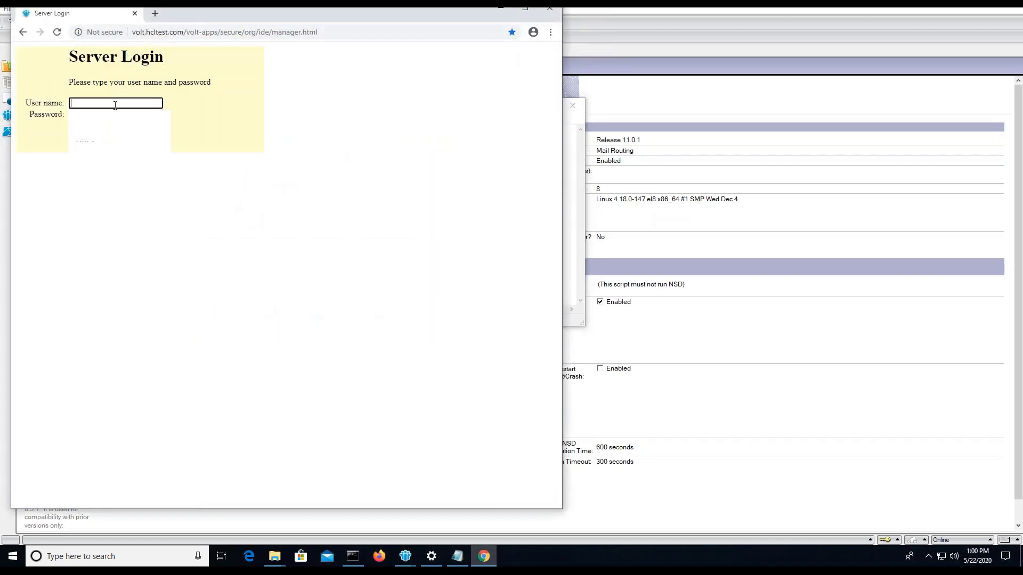
Log in to the server with the saved credentials
{"action": "left_click", "coordinate": [115, 105]}
{"action": "type", "text": "admin"}
{"action": "key", "text": "Down"}
{"action": "key", "text": "Return"}
{"action": "key", "text": "Return"}
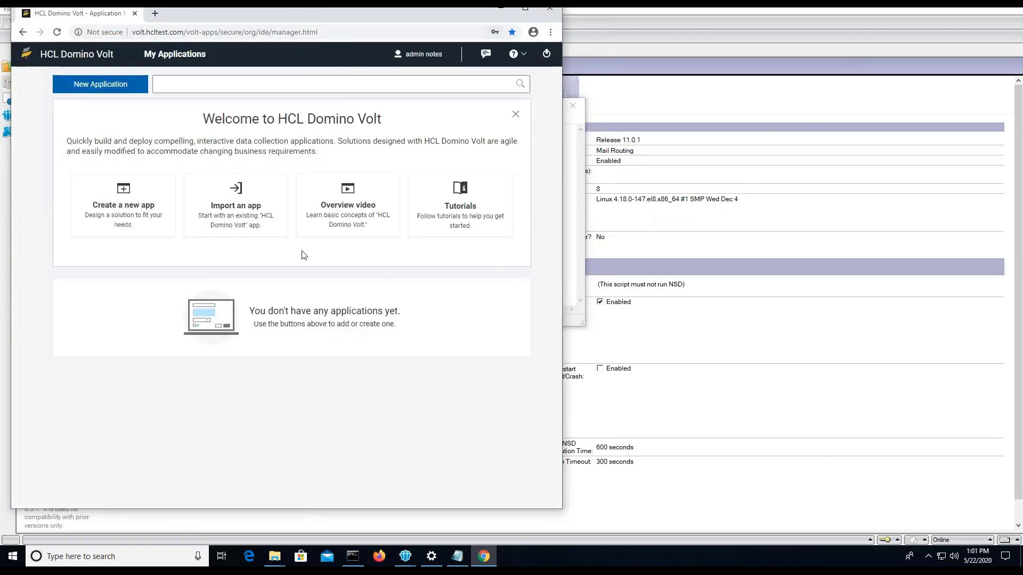
Create a new app named 'test App' with description 'This is a test application'
{"action": "left_click", "coordinate": [529, 15]}
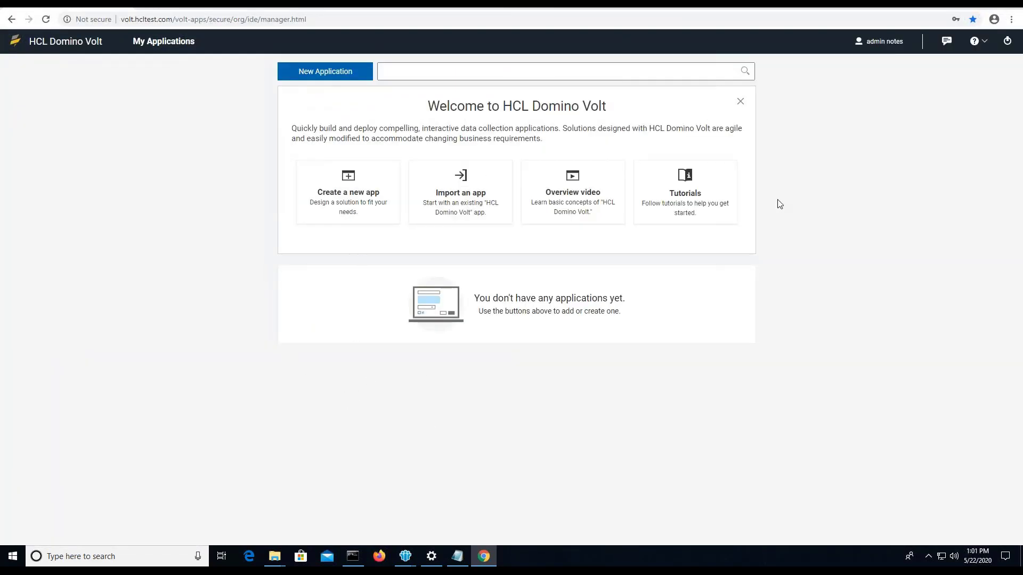
{"action": "left_click", "coordinate": [338, 201]}
{"action": "left_click", "coordinate": [712, 424]}
{"action": "type", "text": "test App"}
{"action": "left_click", "coordinate": [409, 285]}
{"action": "type", "text": "This is a test application"}
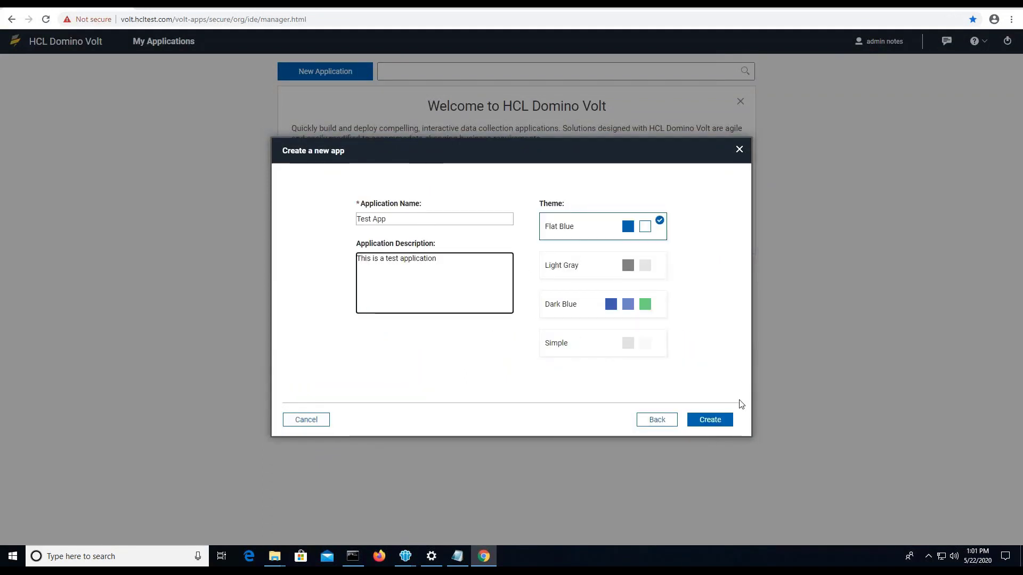
{"action": "left_click", "coordinate": [710, 419]}
Add a section, a Single Line Entry and a Button to the form, preview it, and close the editor
{"action": "left_click", "coordinate": [25, 148]}
{"action": "left_click_drag", "start_coordinate": [26, 330], "coordinate": [213, 181]}
{"action": "scroll", "coordinate": [70, 320], "scroll_direction": "down", "scroll_amount": 7}
{"action": "left_click_drag", "start_coordinate": [26, 367], "coordinate": [527, 188]}
{"action": "left_click", "coordinate": [904, 66]}
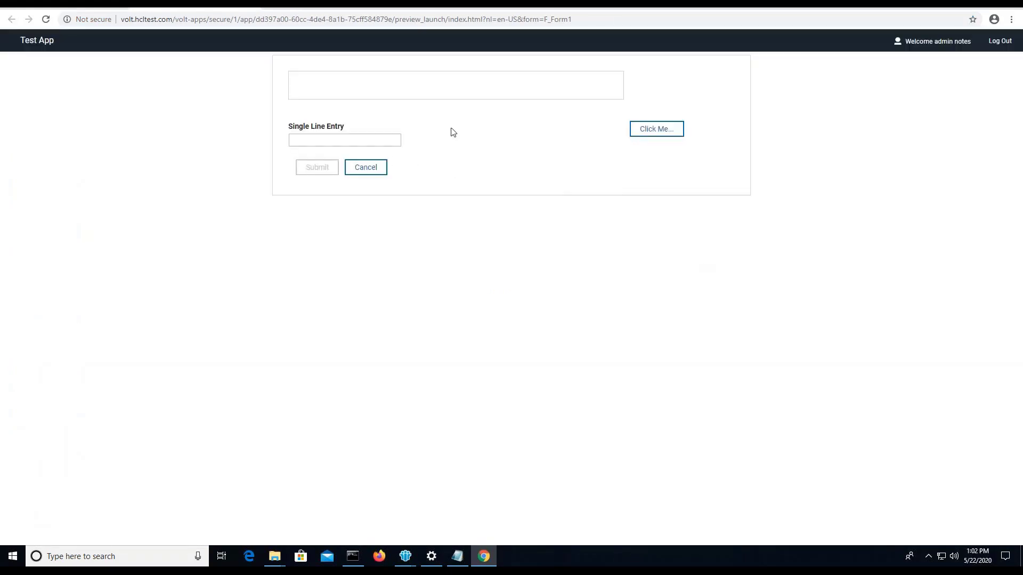
{"action": "key", "text": "ctrl+w"}
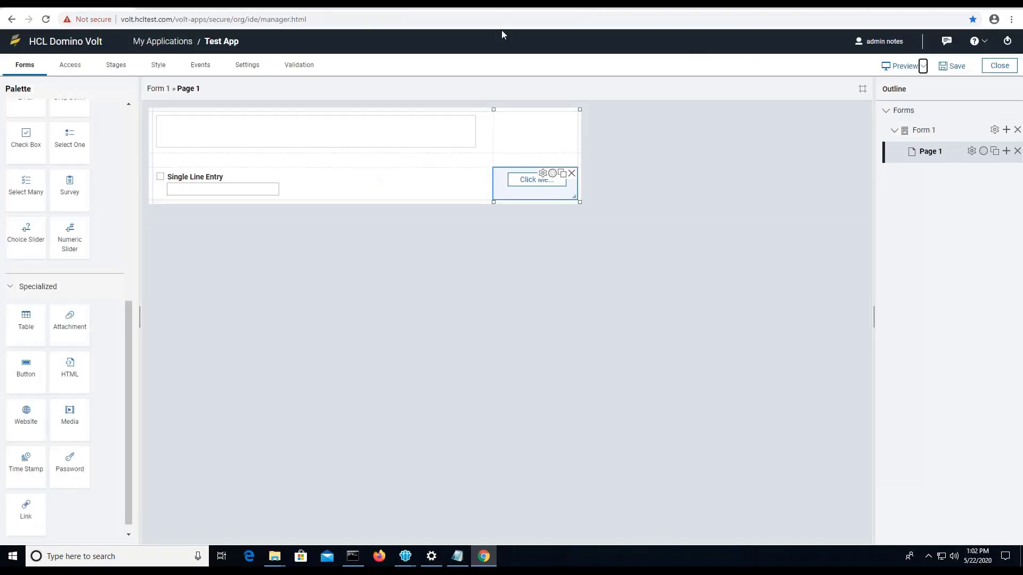
{"action": "left_click", "coordinate": [999, 65]}
Deploy and start Test App, then check its data view and return to My Applications
{"action": "left_click", "coordinate": [328, 330]}
{"action": "left_click", "coordinate": [533, 313]}
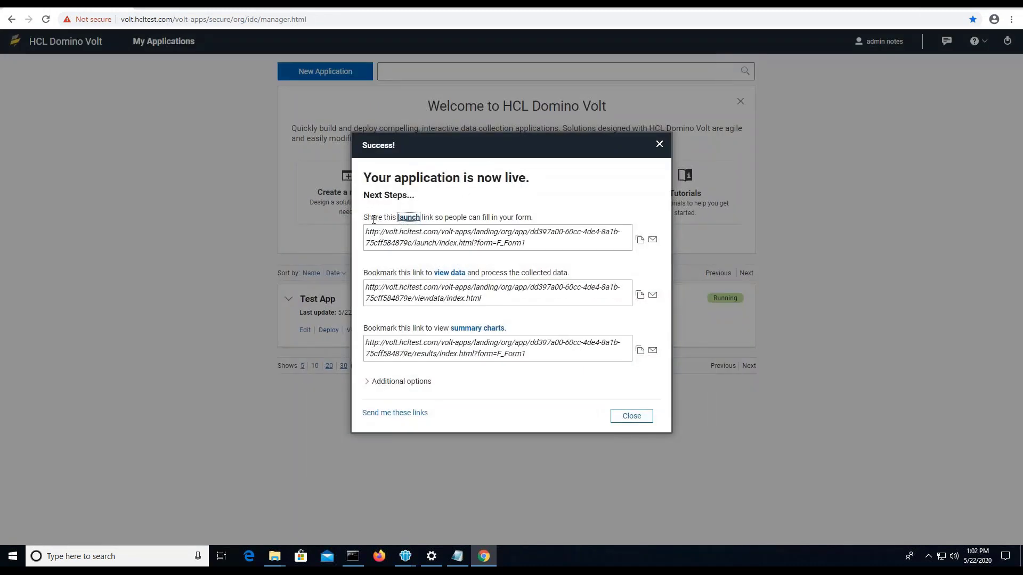
{"action": "left_click", "coordinate": [629, 417]}
{"action": "left_click", "coordinate": [360, 331]}
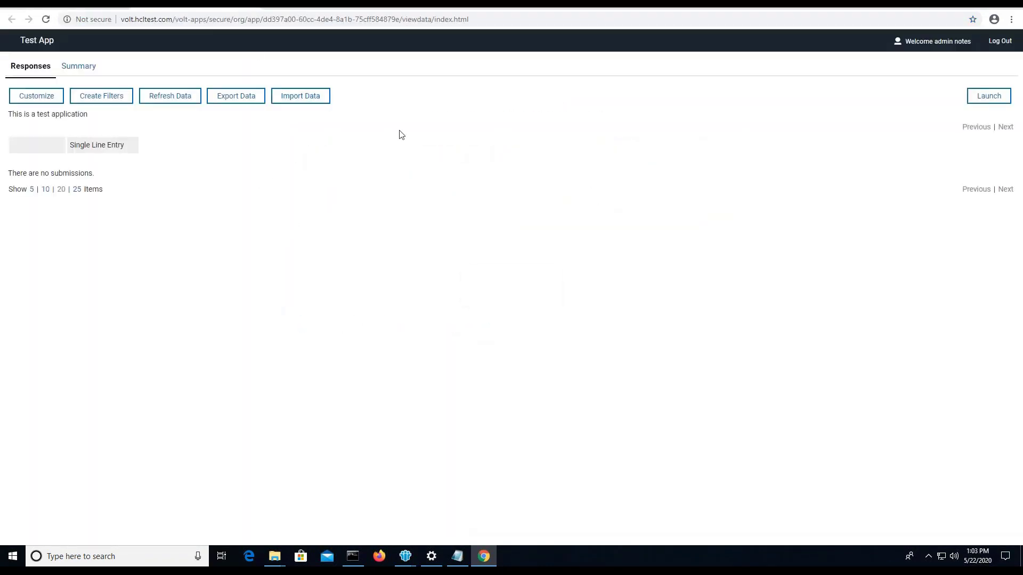
{"action": "key", "text": "alt+Left"}
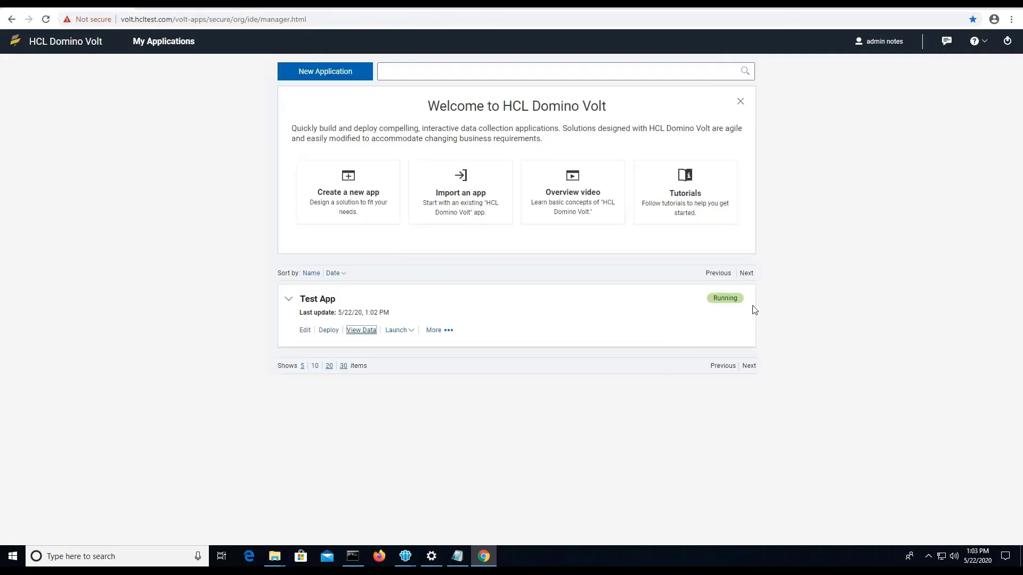